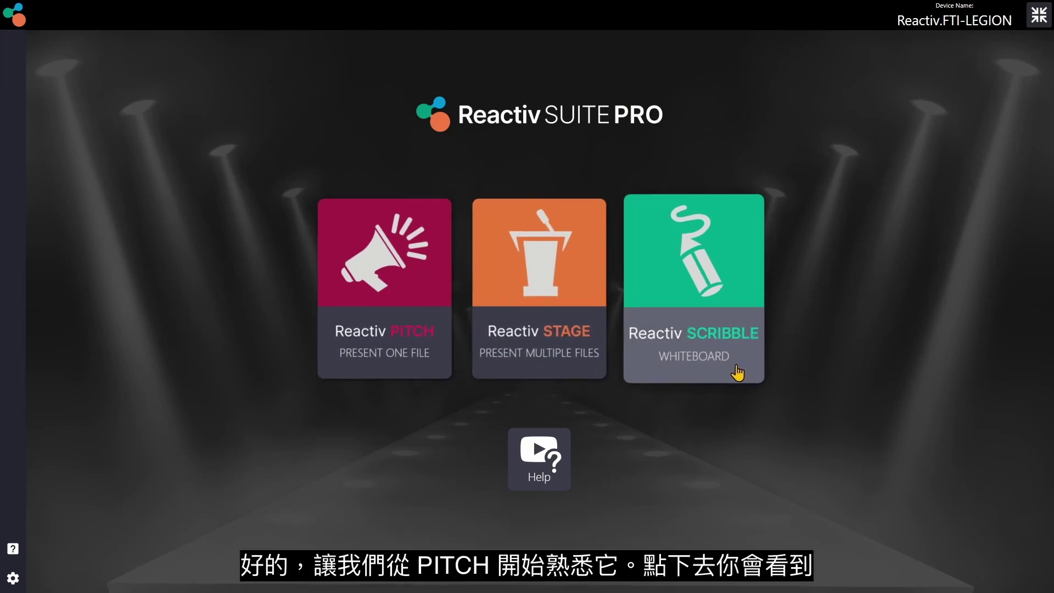
- Start Reactiv PITCH, try the camera-only and content-only layouts, and select the side-by-side layout with a round camera left of the content
click(413, 373)
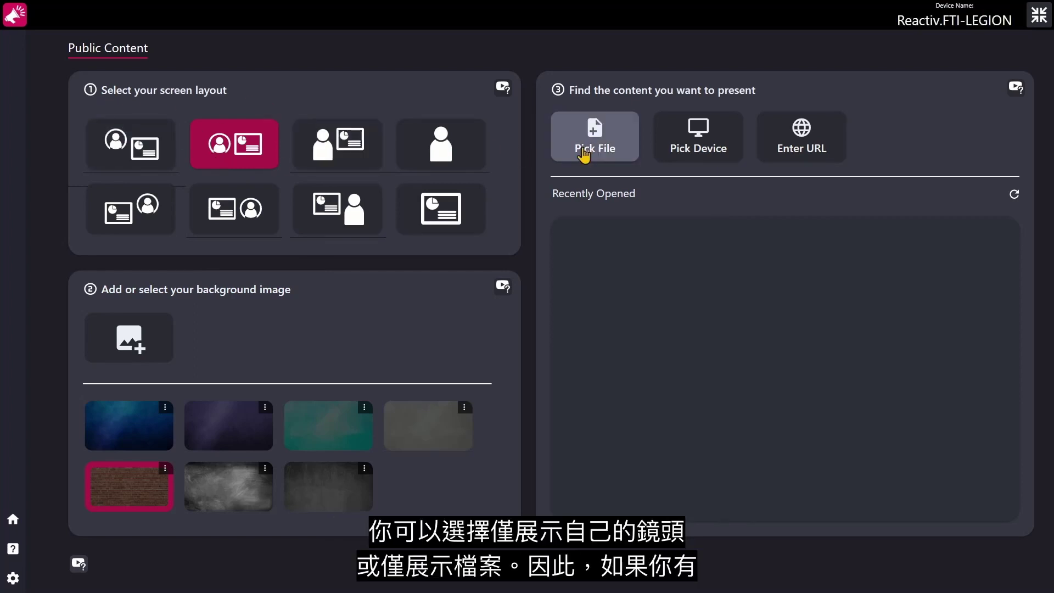
click(468, 160)
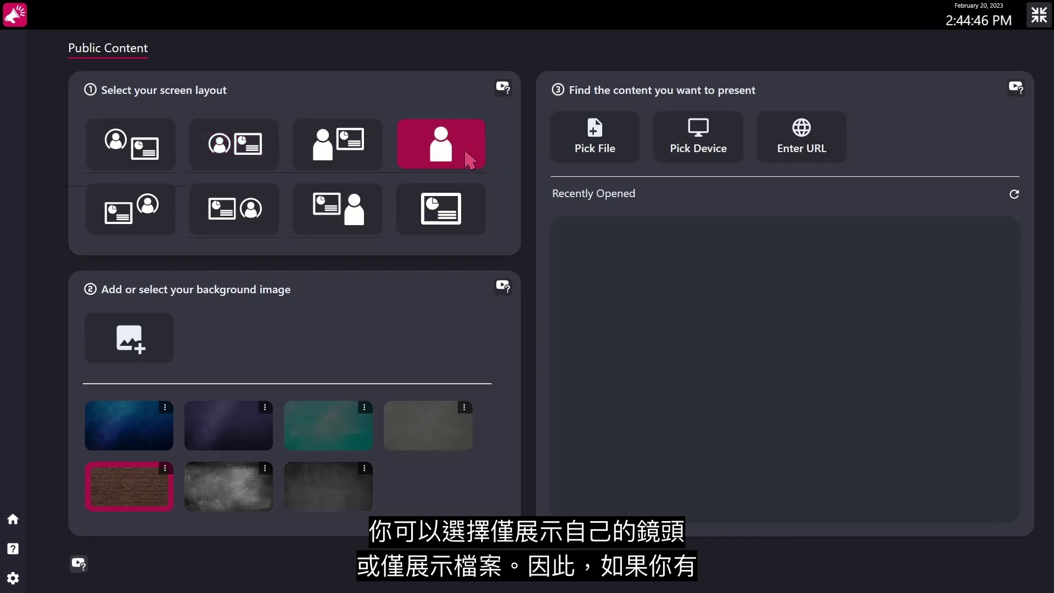
click(474, 220)
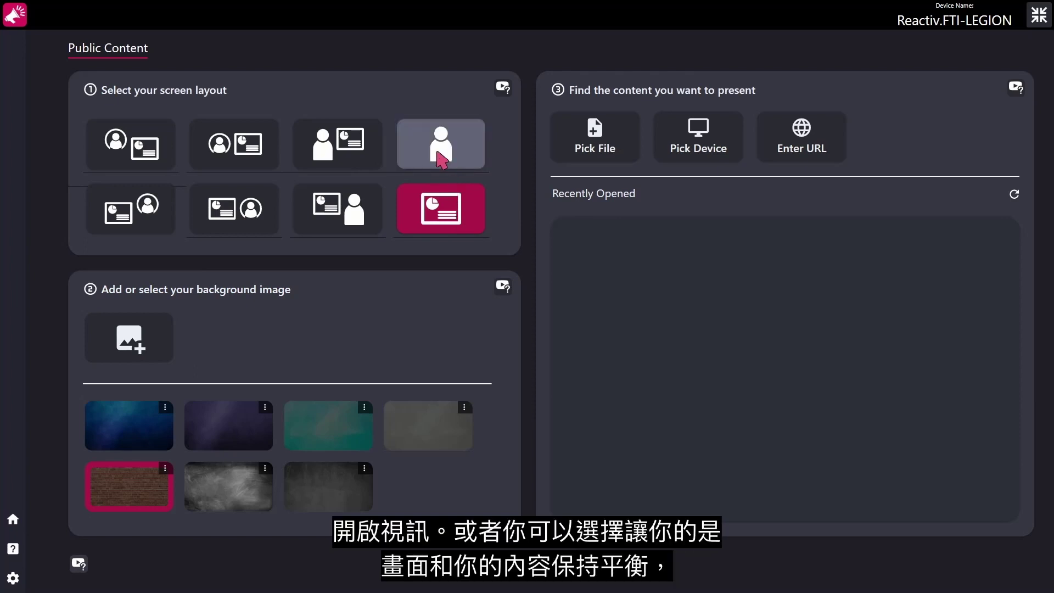
click(234, 165)
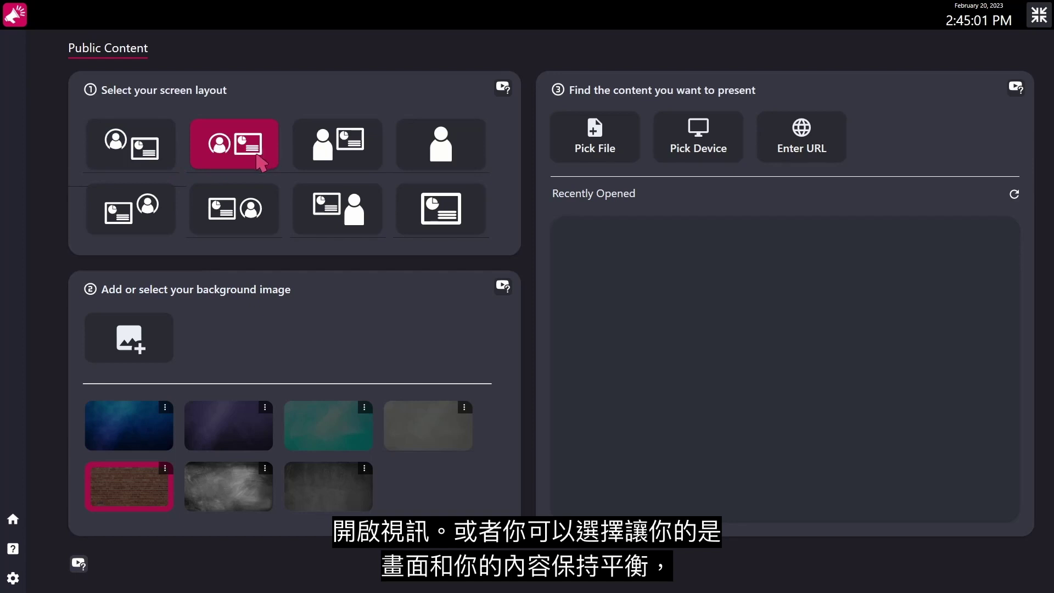
- Try the corner-camera, mirrored side-by-side and full-background camera layouts, and return to the round camera left of the content
click(127, 148)
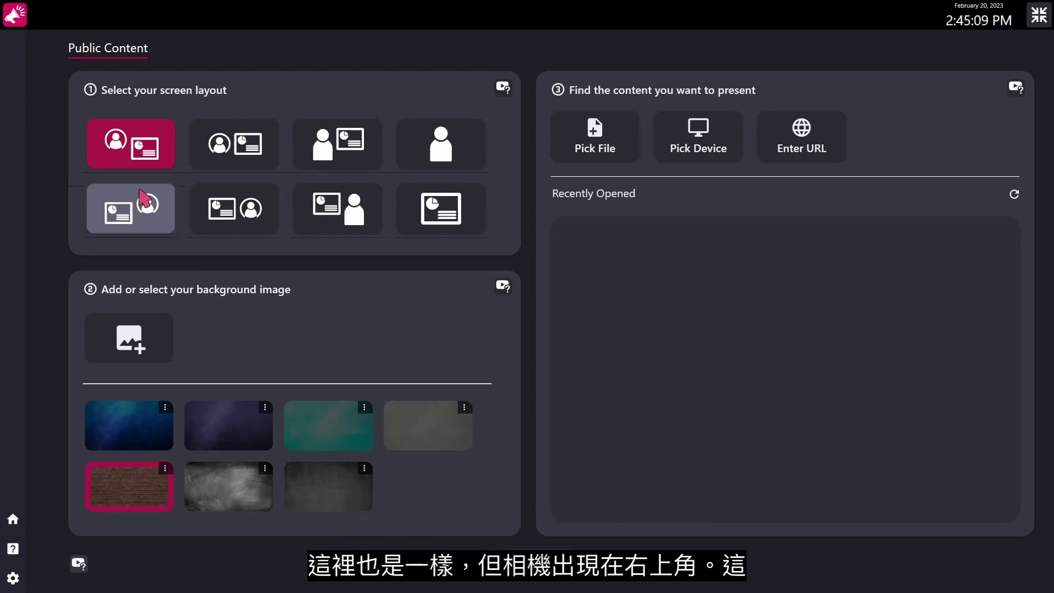
click(147, 210)
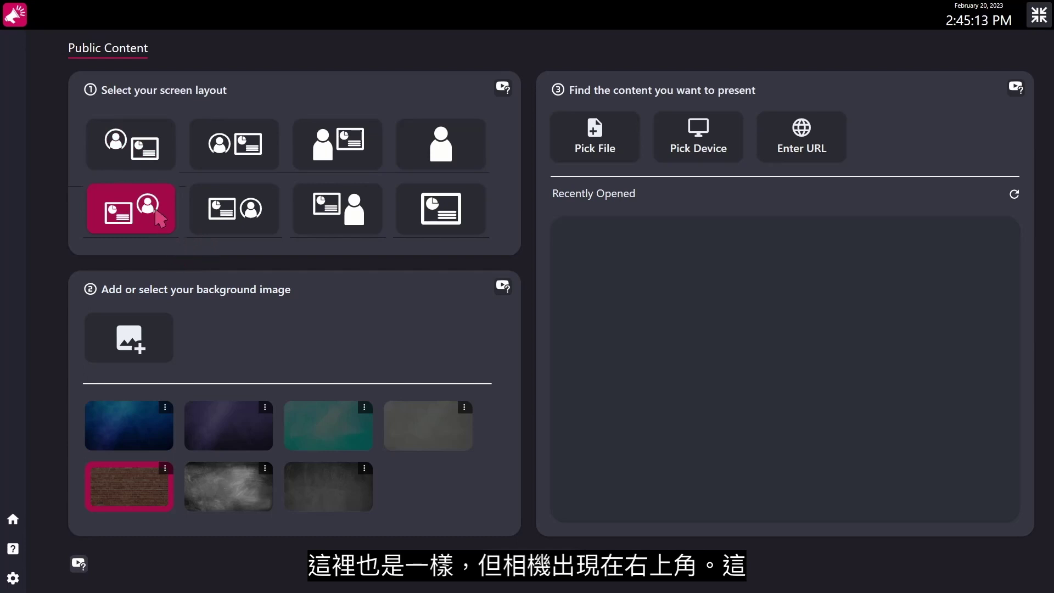
click(236, 158)
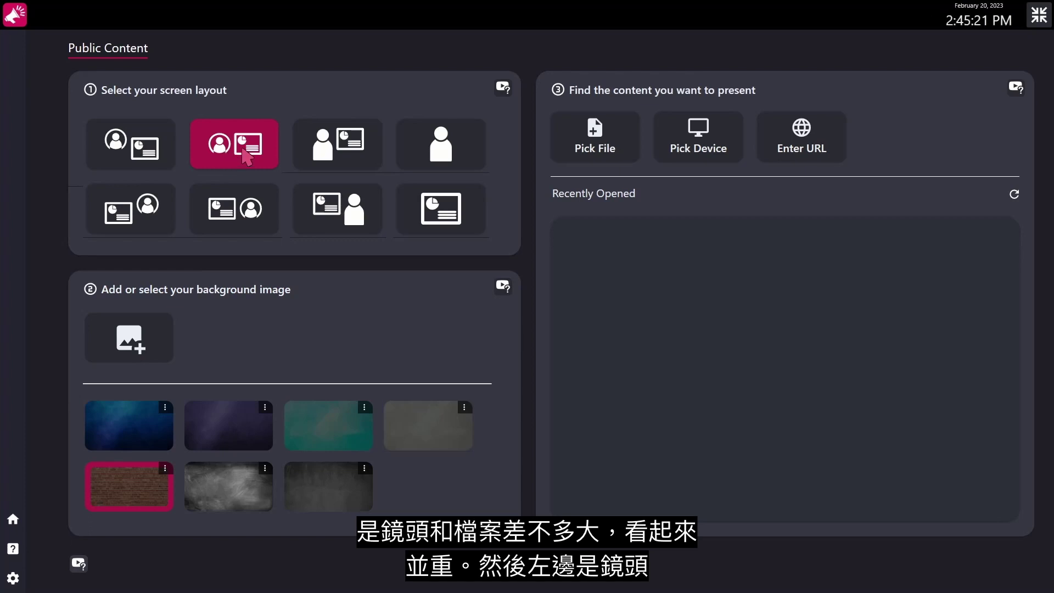
click(244, 215)
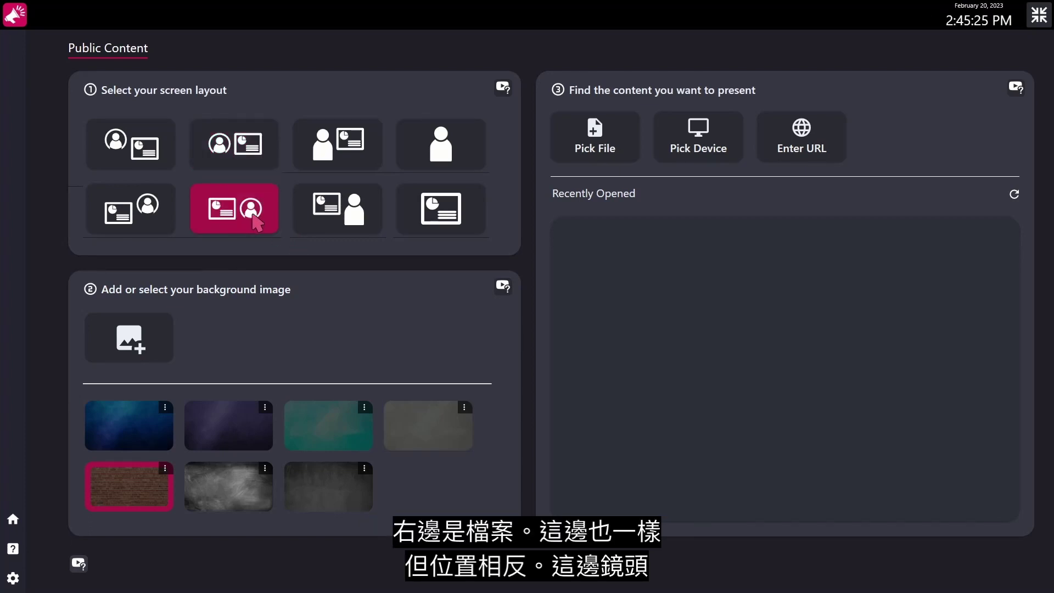
click(346, 165)
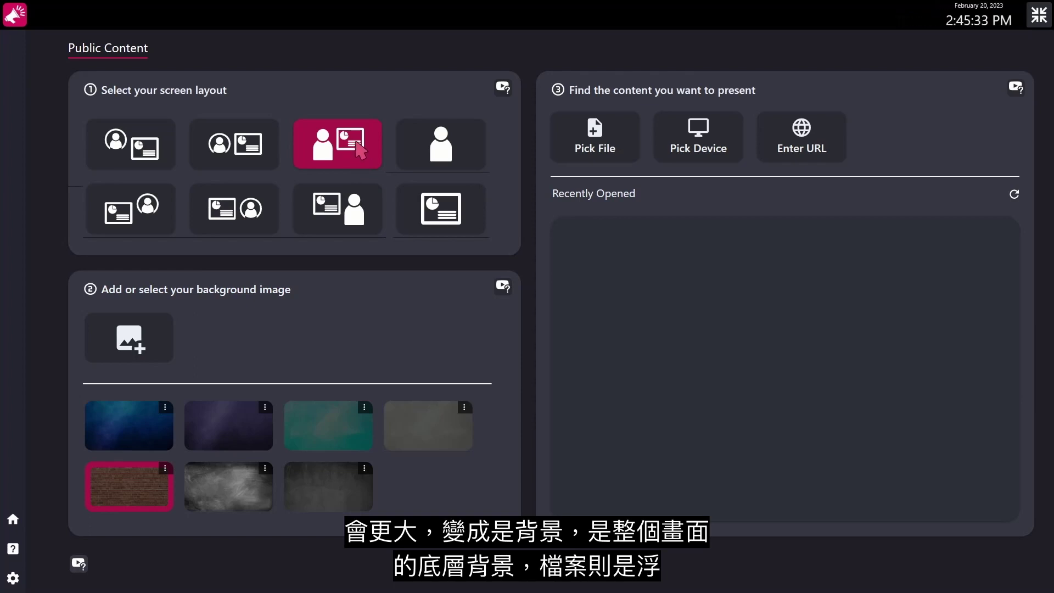
click(344, 228)
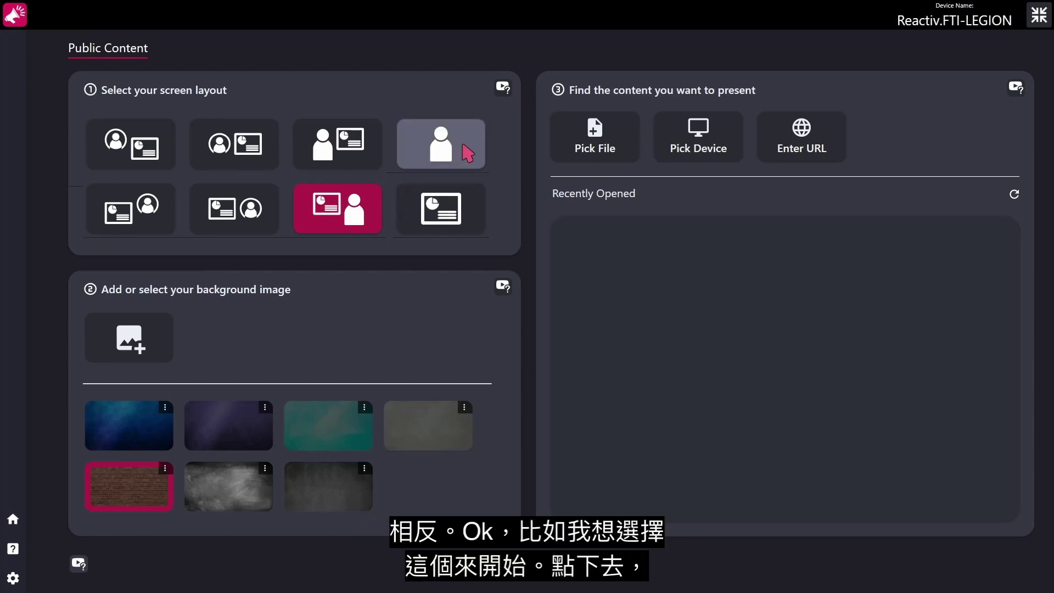
click(222, 163)
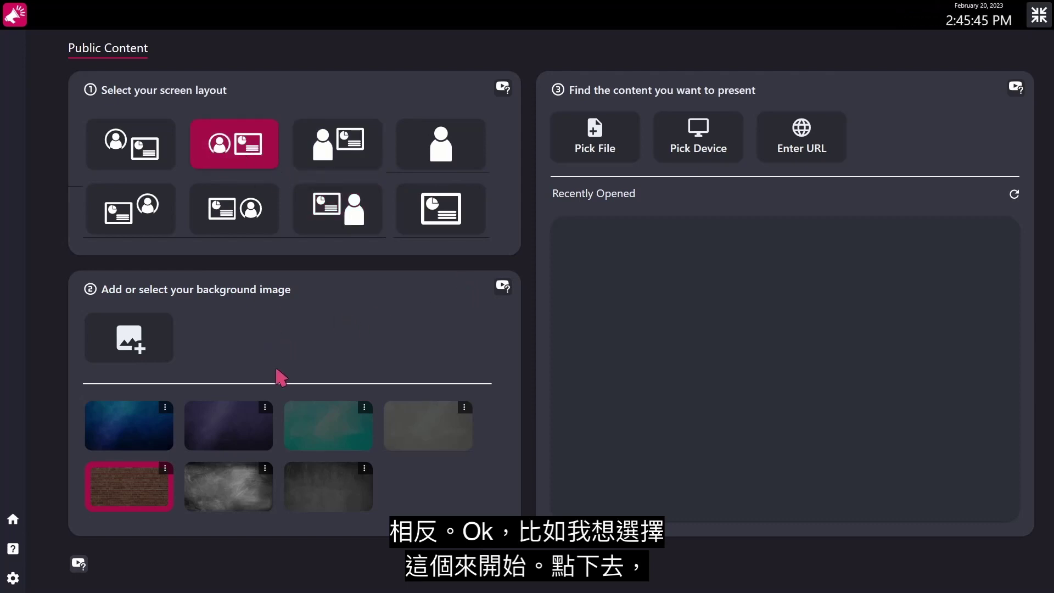
- Try several of the preset background images and settle on the brick wall background
click(137, 423)
click(235, 437)
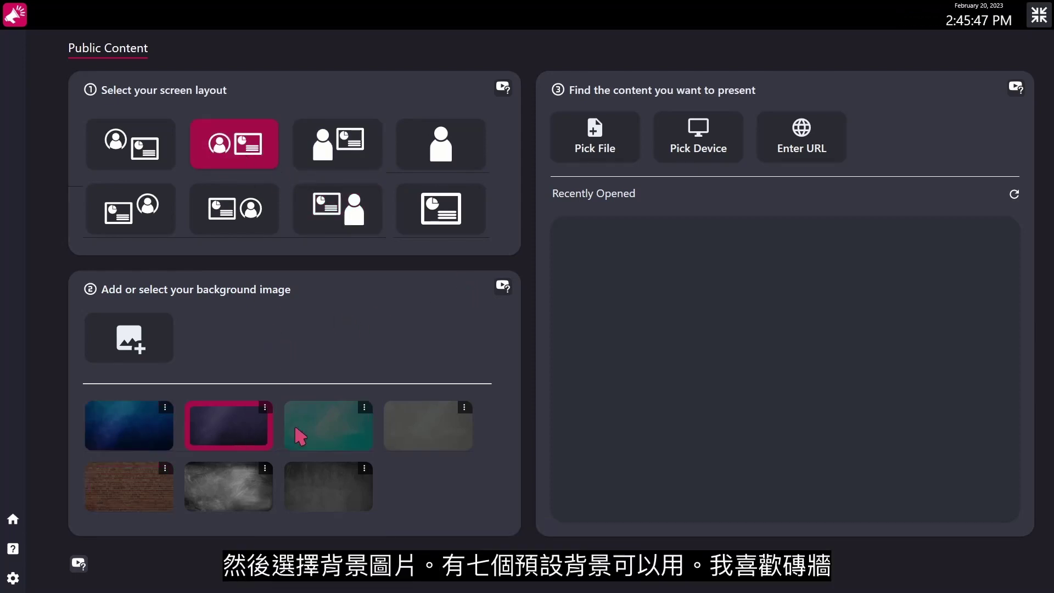
click(300, 436)
click(417, 429)
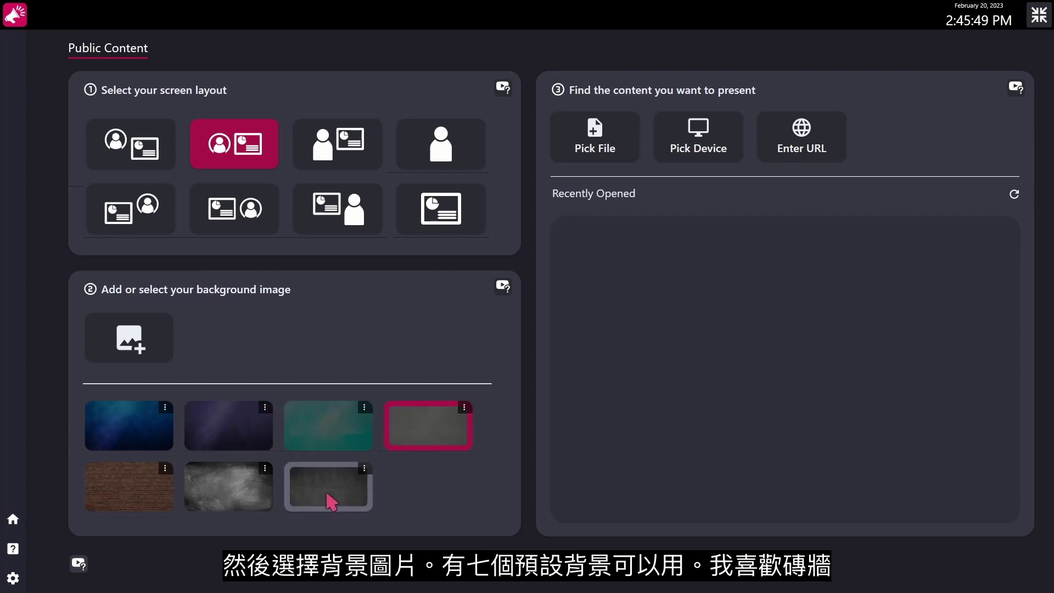
click(332, 500)
click(167, 498)
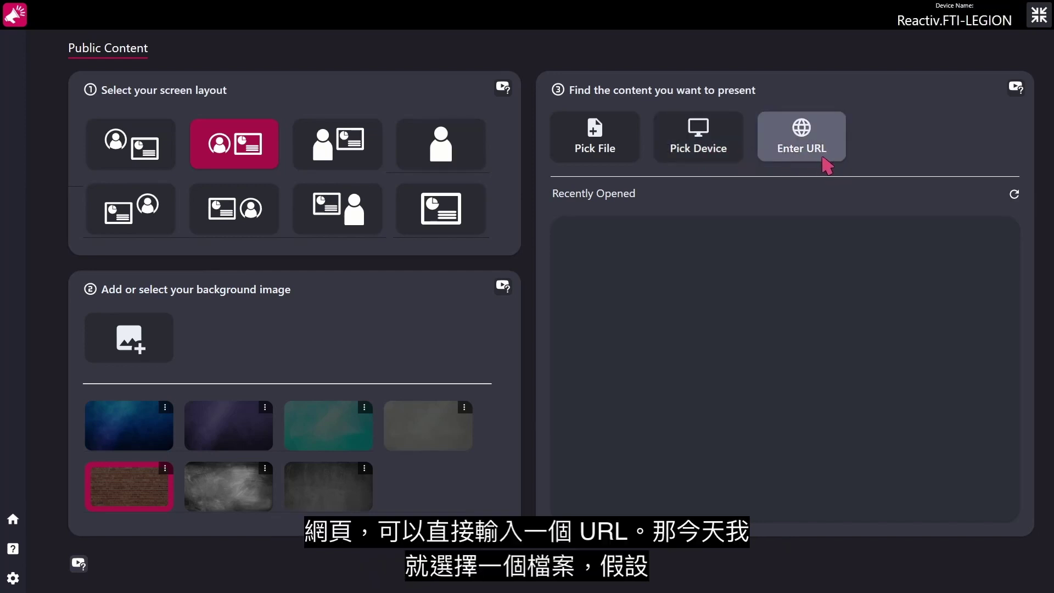
- Pick the Cube Hub PowerPoint file from the Sales kit folder as the content to present
click(610, 159)
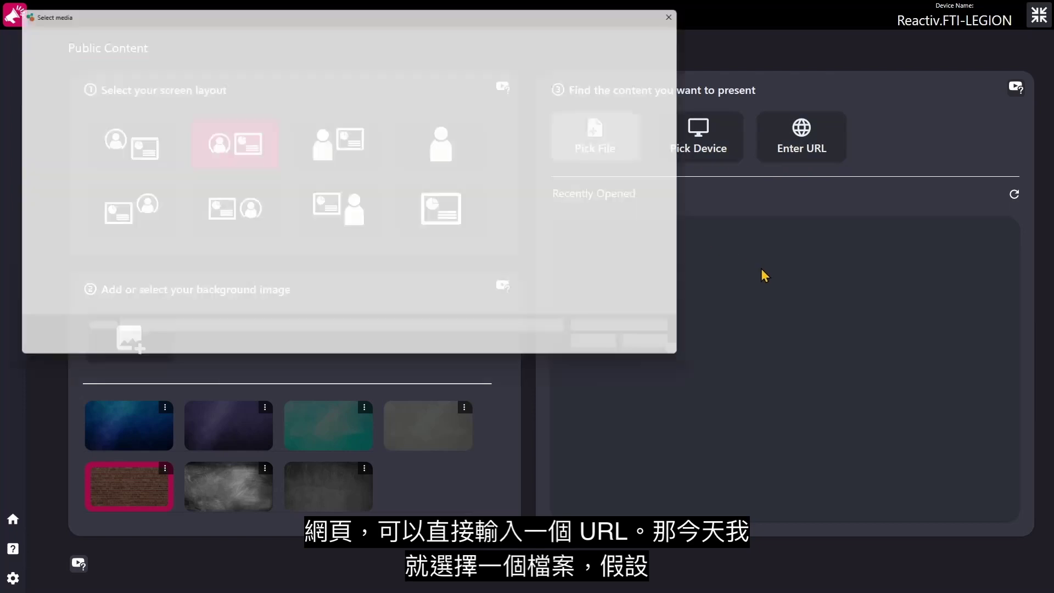
click(171, 140)
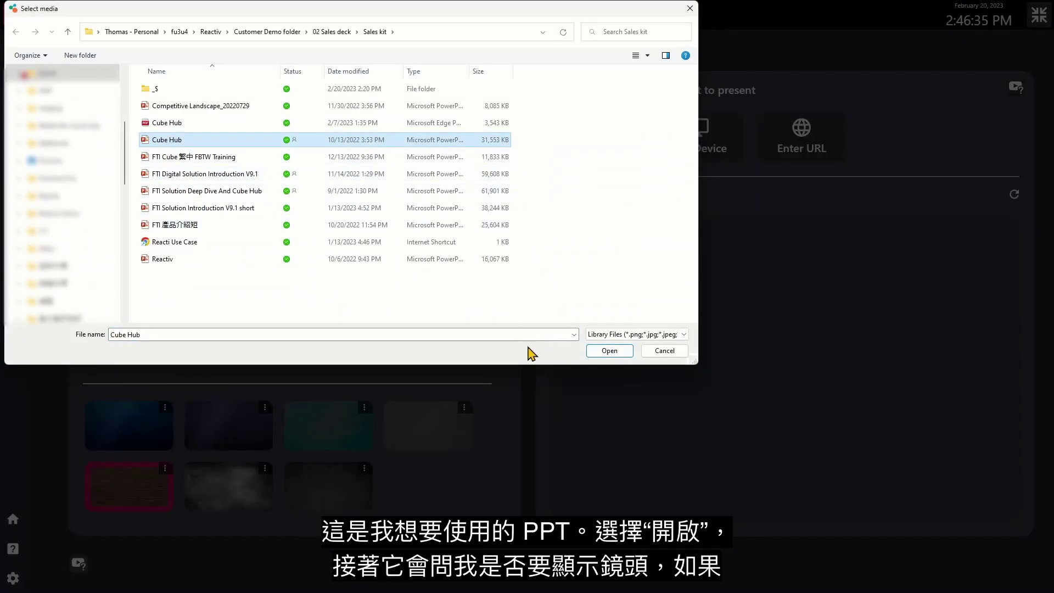
click(618, 354)
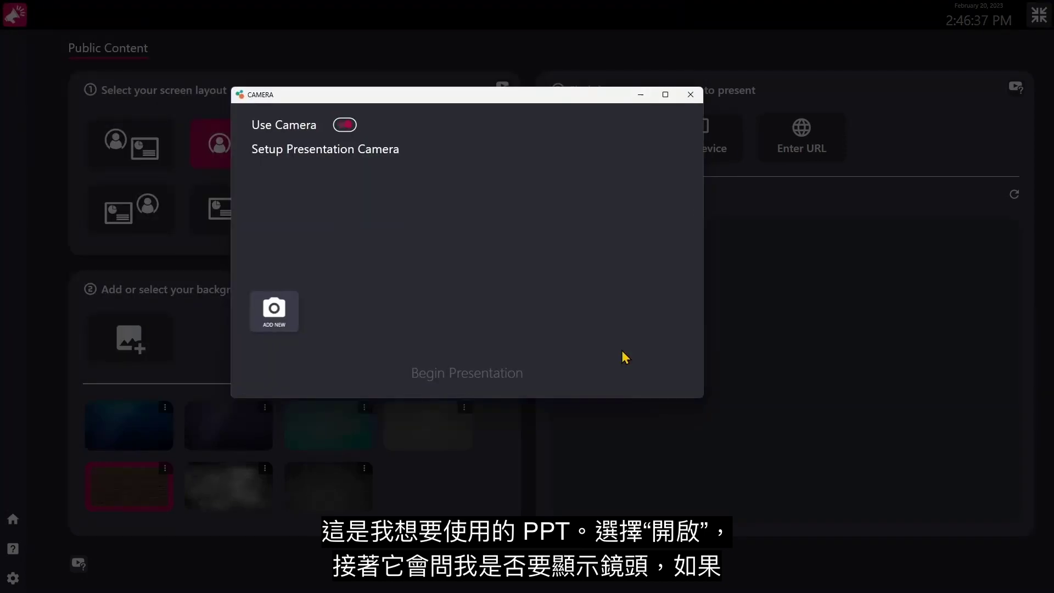
- Keep the camera enabled and add a new one using the innex C570 source at 1280 x 720, 30 fps, with its default name
click(345, 127)
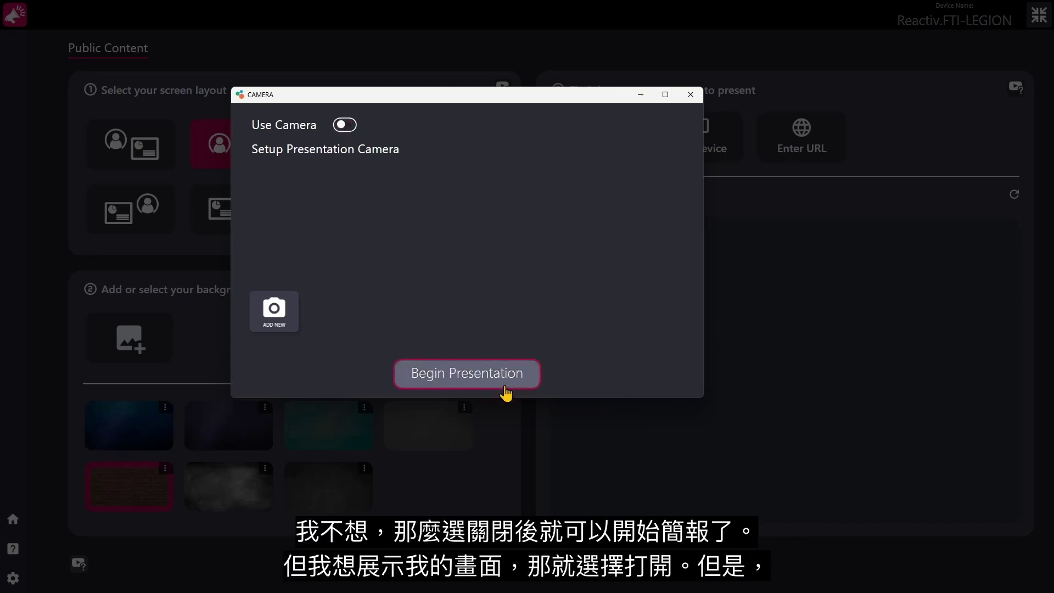
click(347, 126)
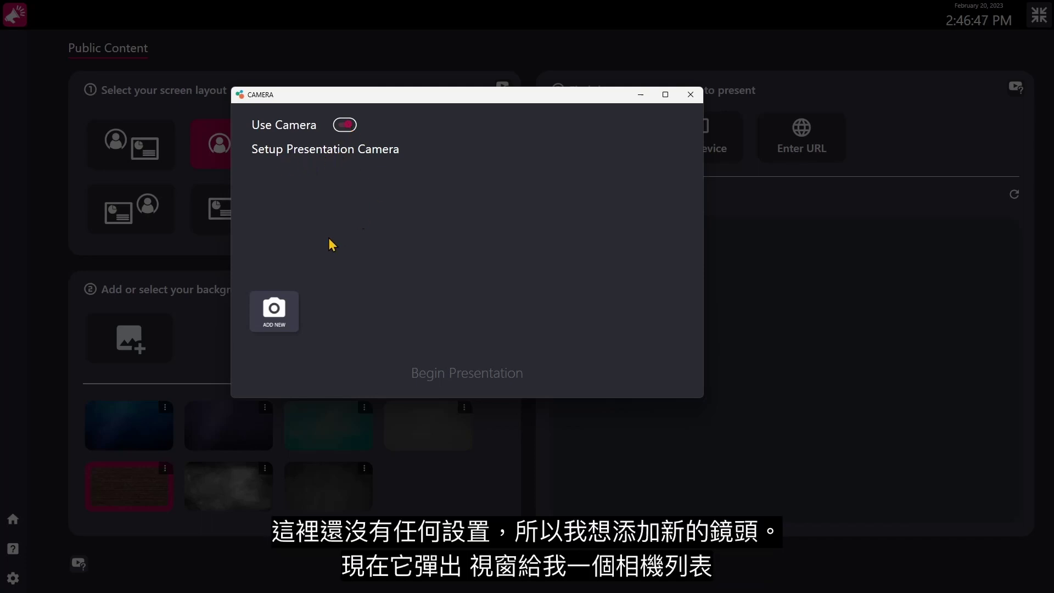
click(280, 321)
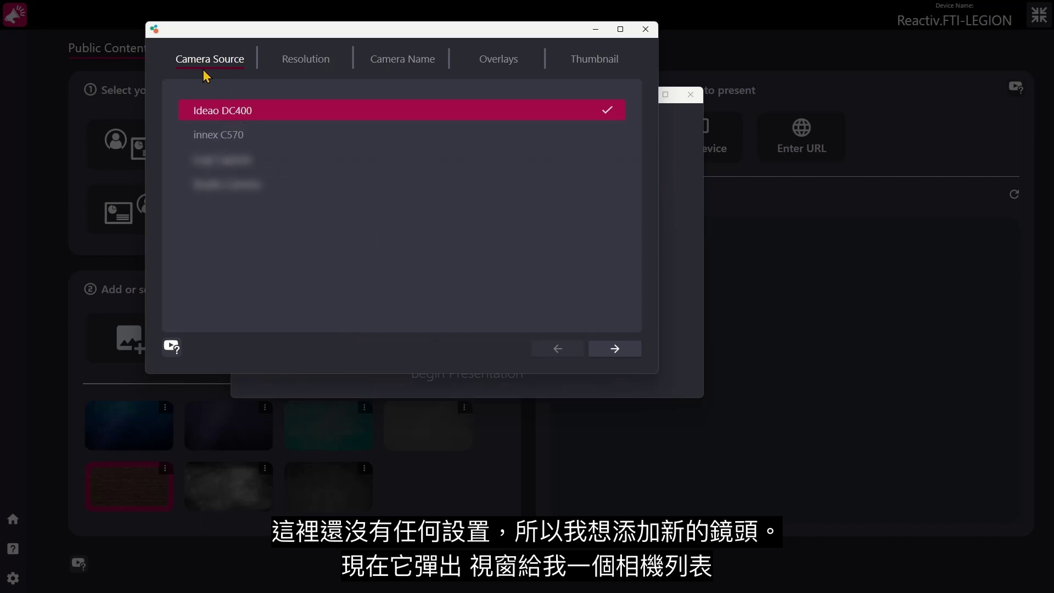
click(295, 130)
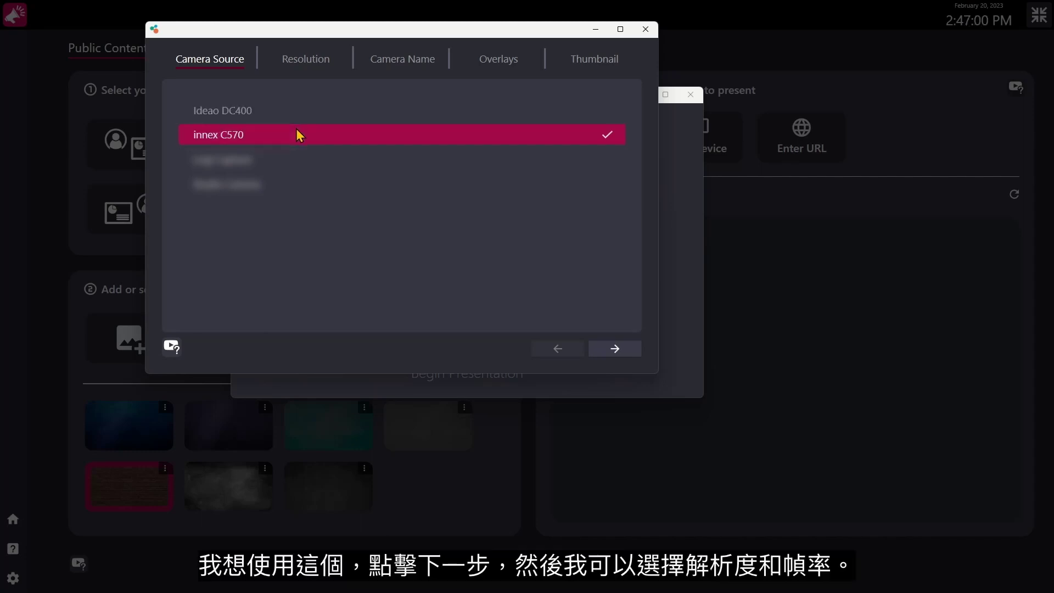
click(610, 354)
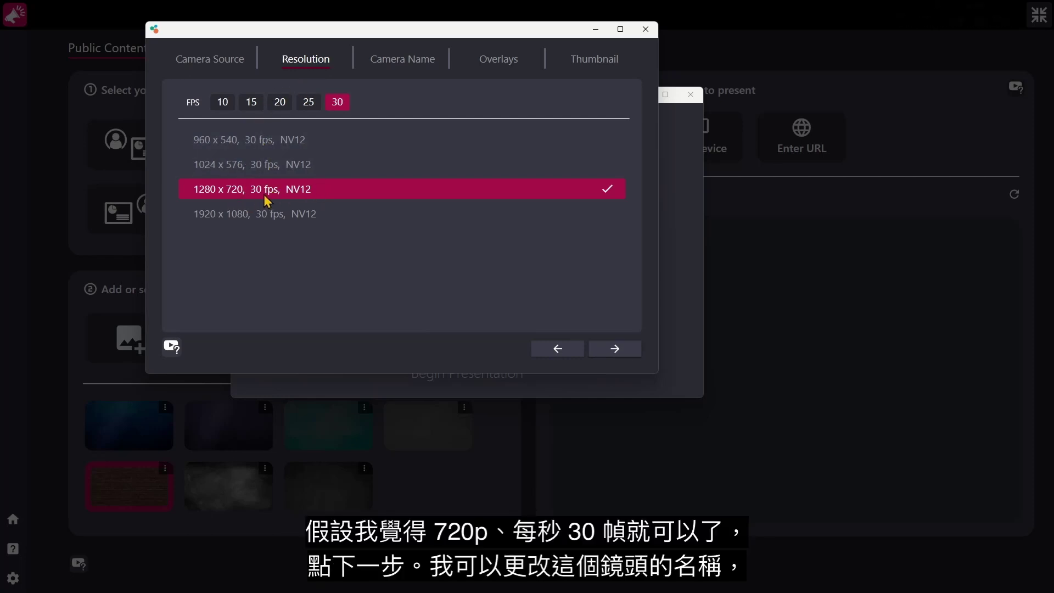
click(631, 353)
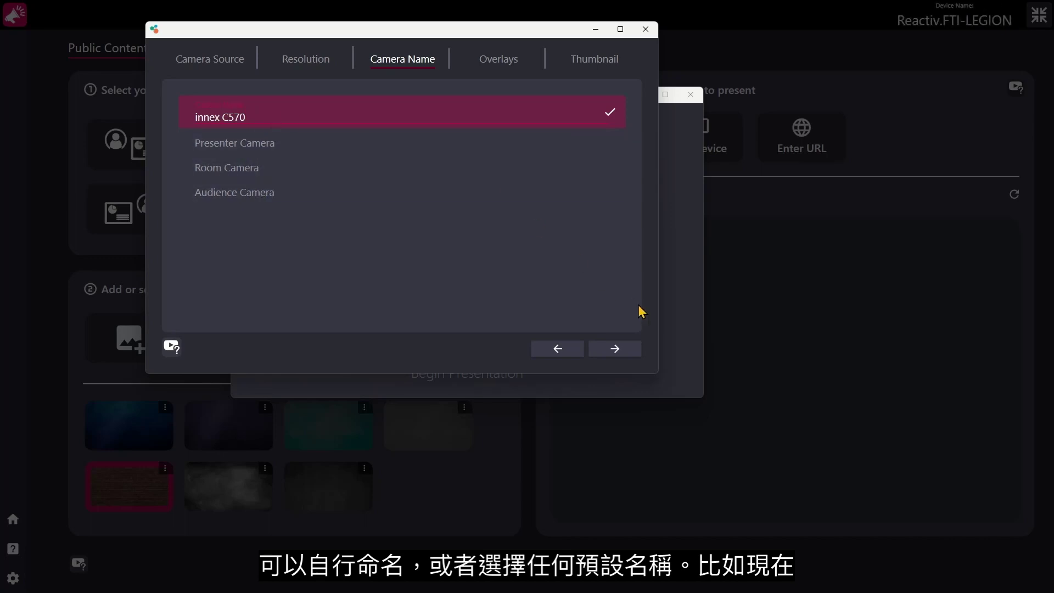
click(618, 356)
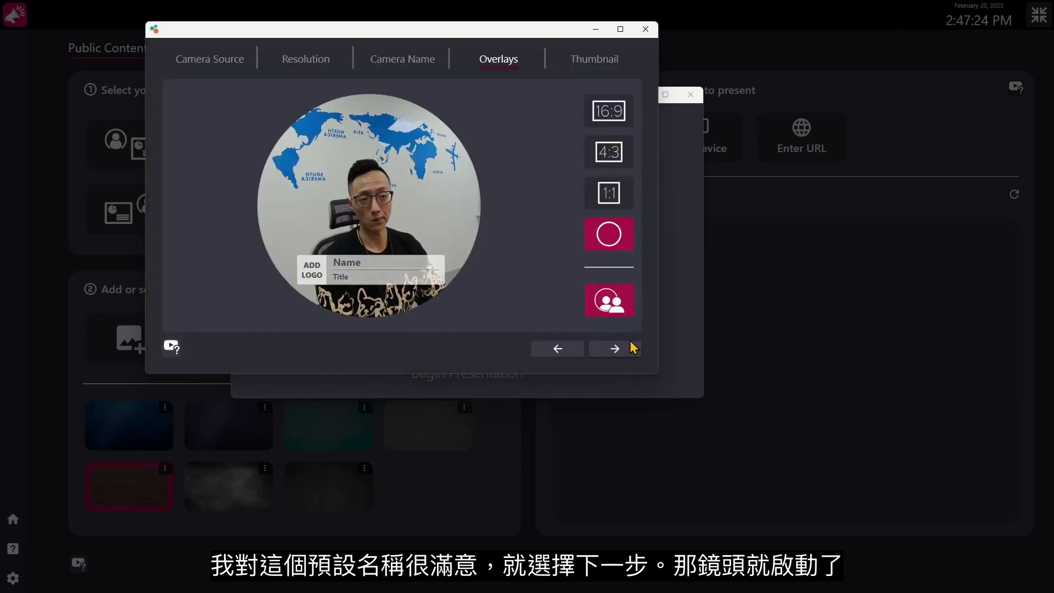
- Try the 16:9, 4:3 and 1:1 camera frames, choose the circular frame and turn off camera mirroring
click(610, 109)
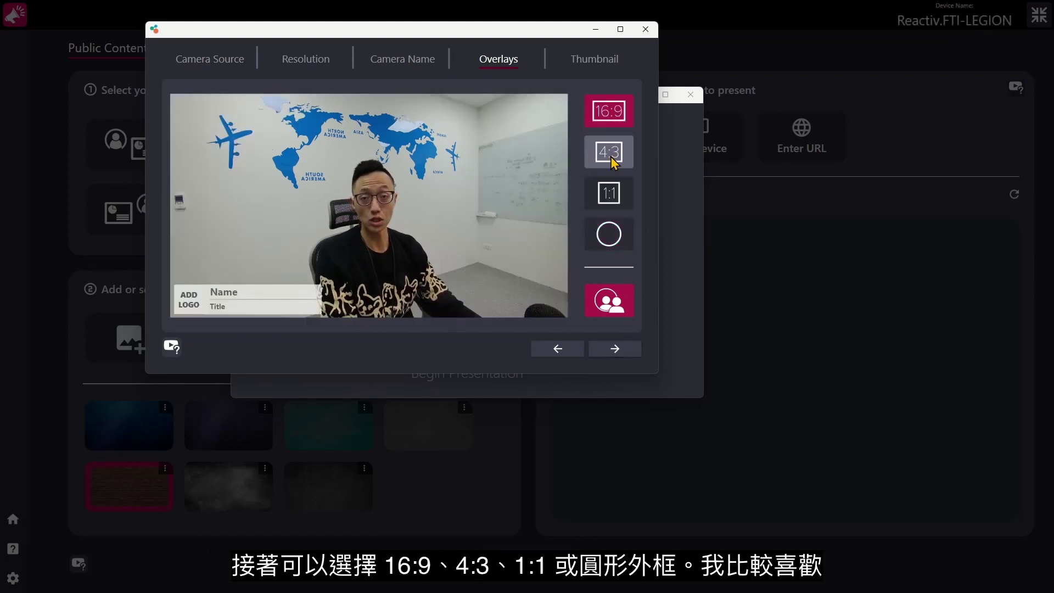
click(612, 157)
click(616, 194)
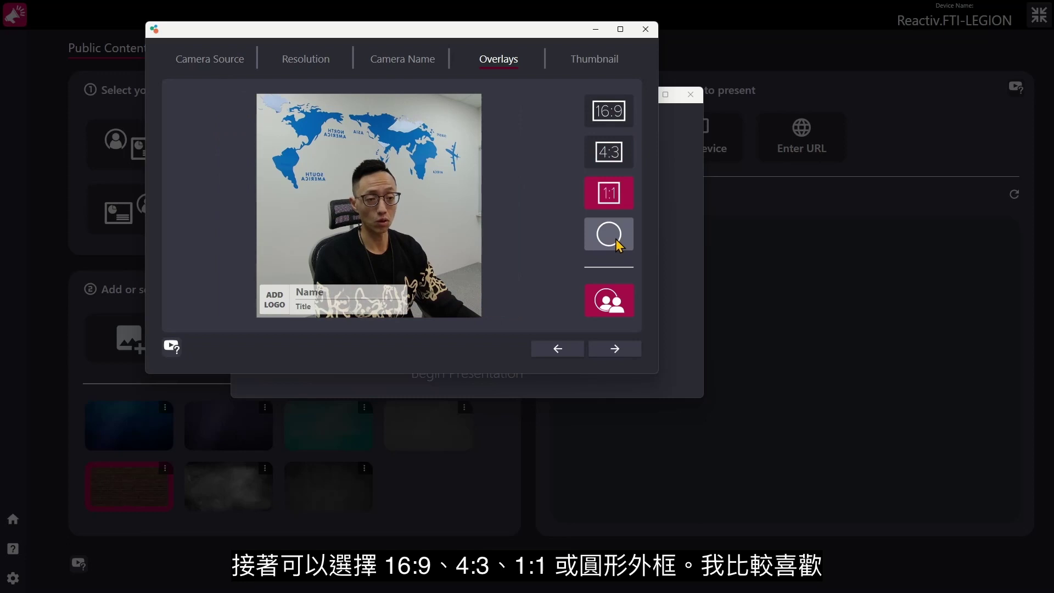
click(619, 243)
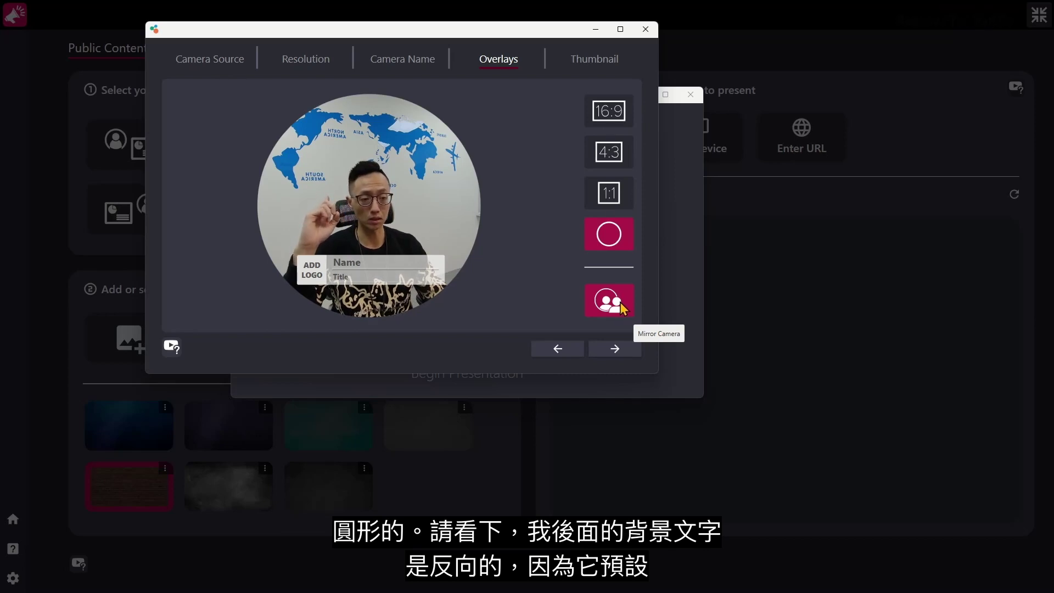
click(621, 302)
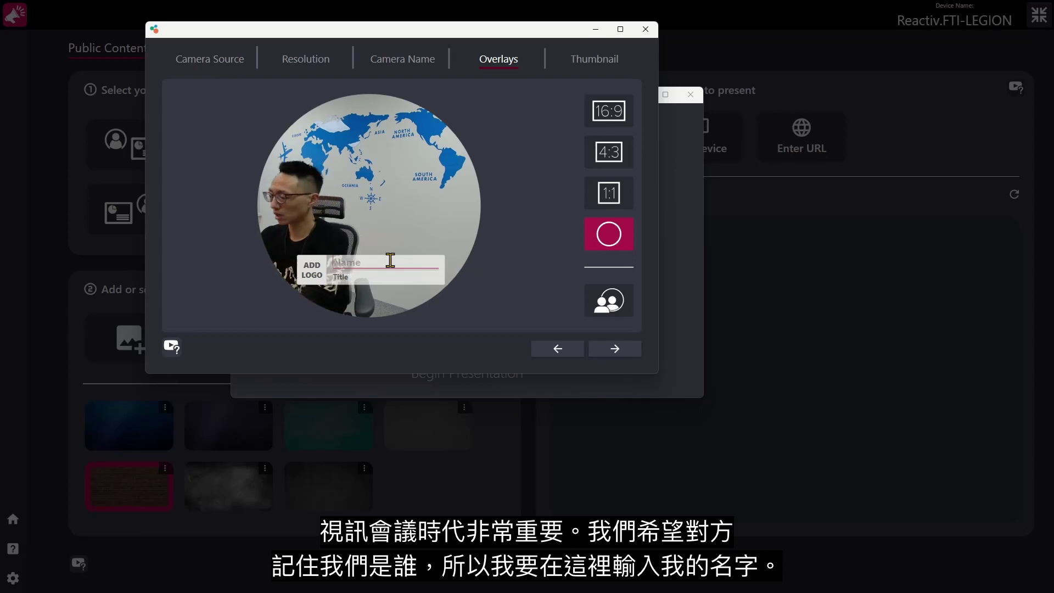
- Enter the presenter's full name and the title FTI GTM Director in the camera's name overlay
text(Thoma)
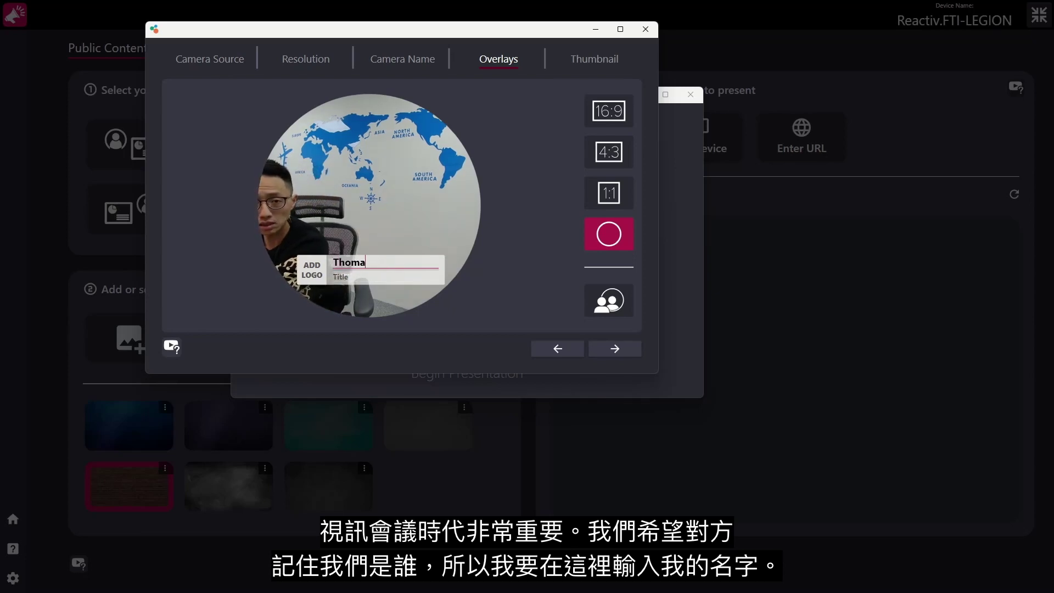
text(s Chang)
key(Tab)
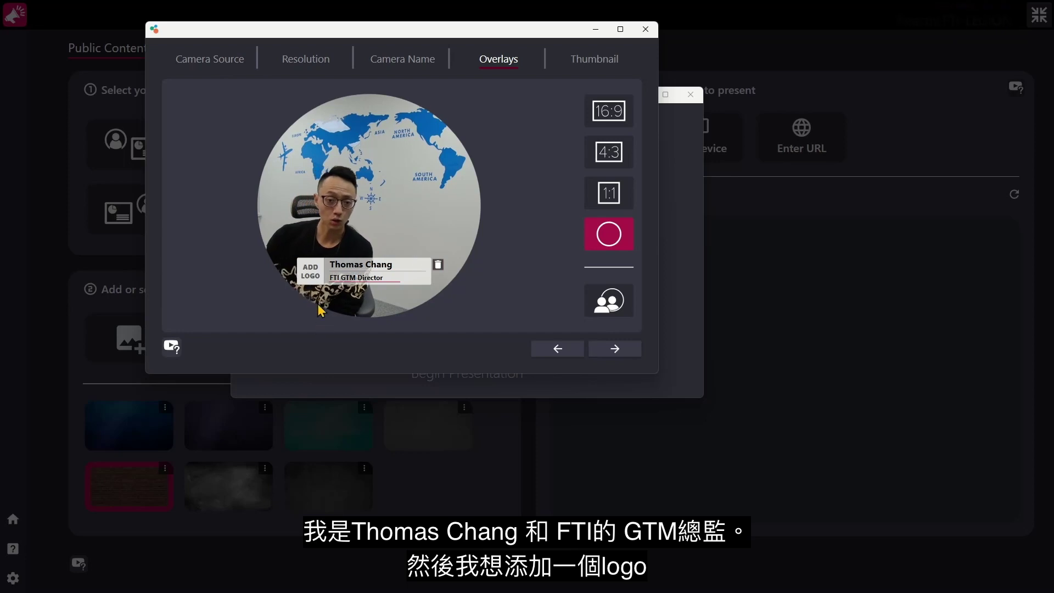
- Add the image FTI_logo2_Black background from the FunTech folder's FTI Logo New subfolder as the logo in the camera's name overlay
click(319, 274)
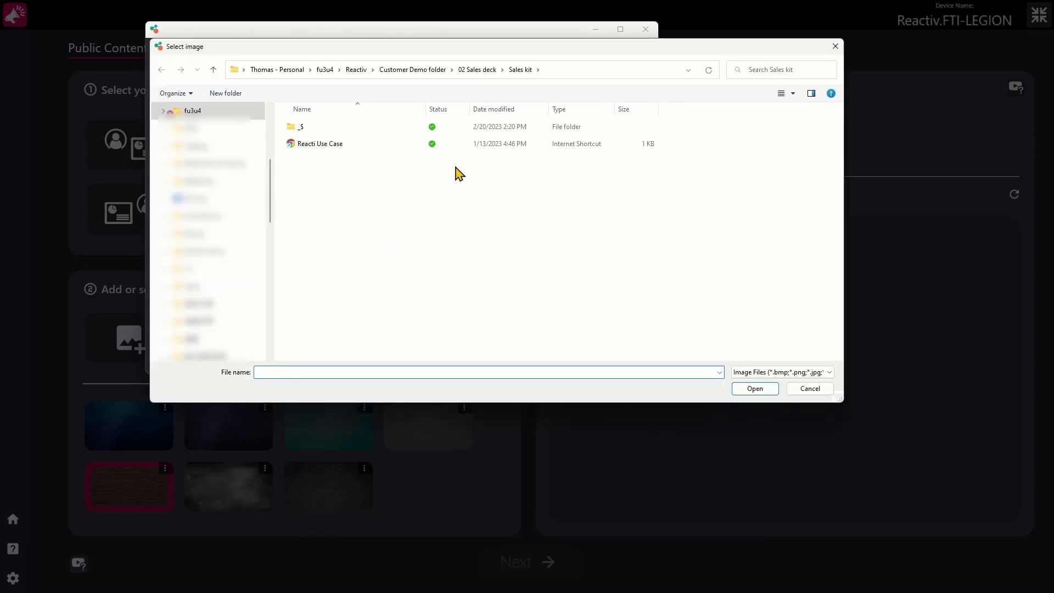
scroll(218, 195, up, 1)
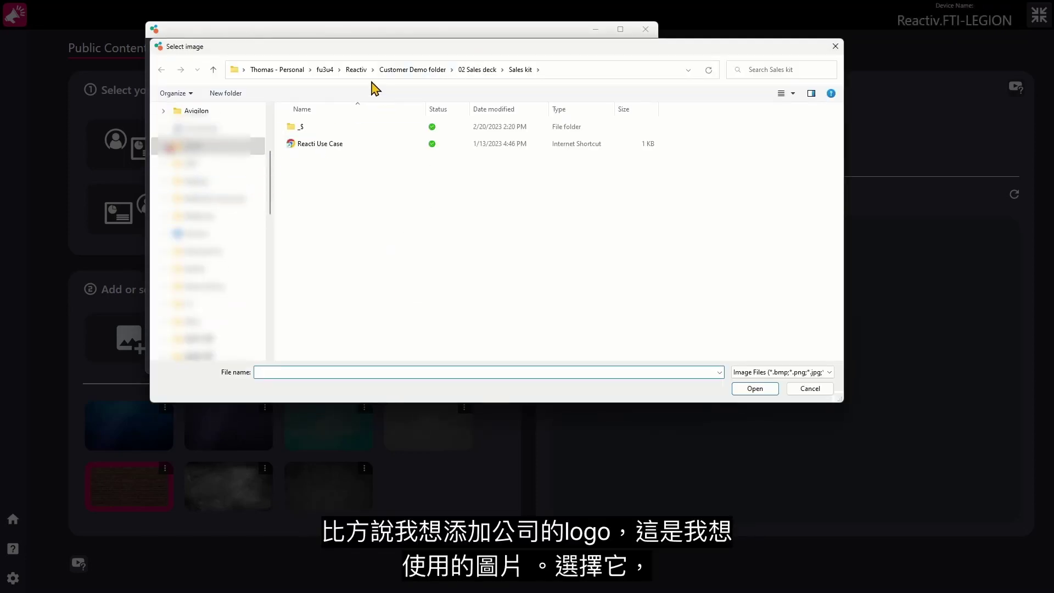
click(325, 69)
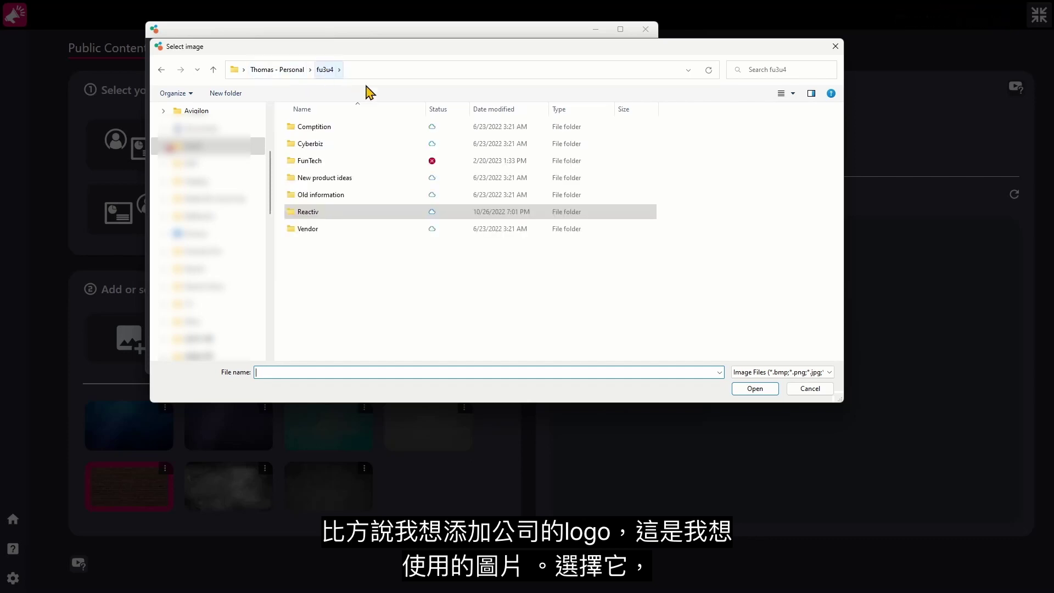
click(331, 165)
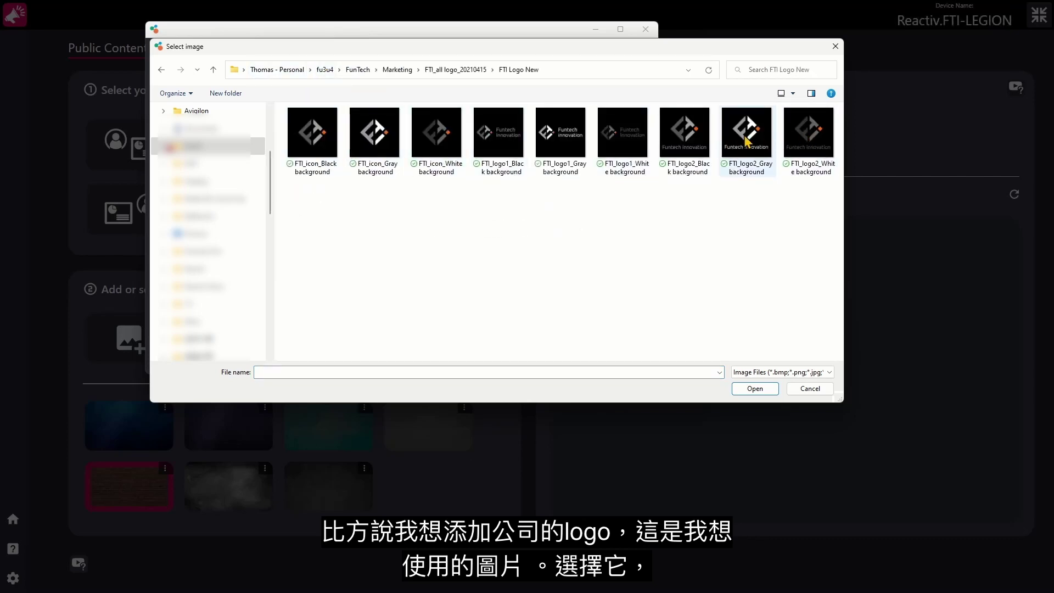
click(699, 143)
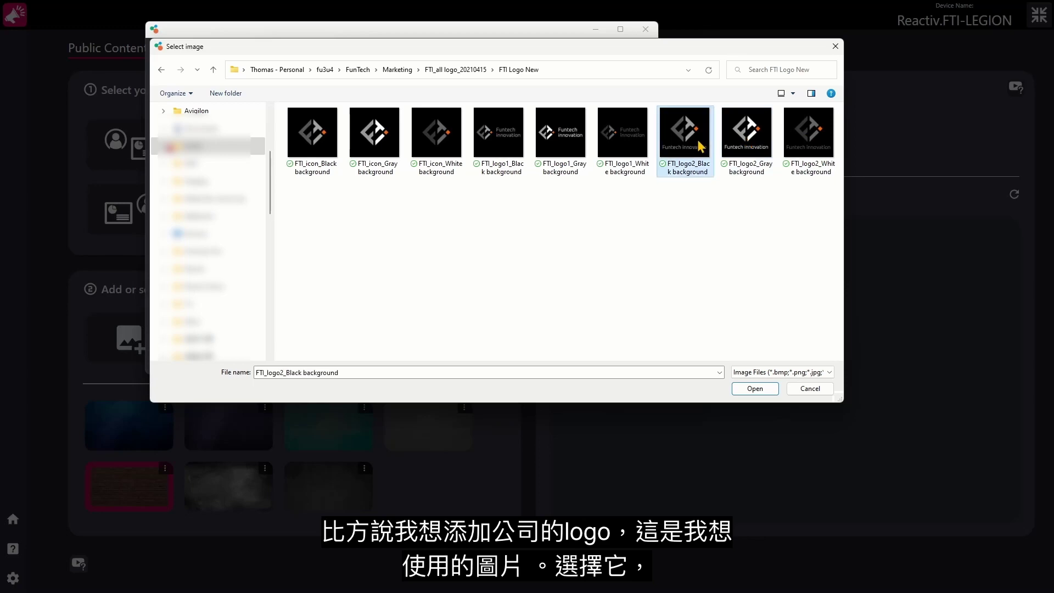
click(753, 389)
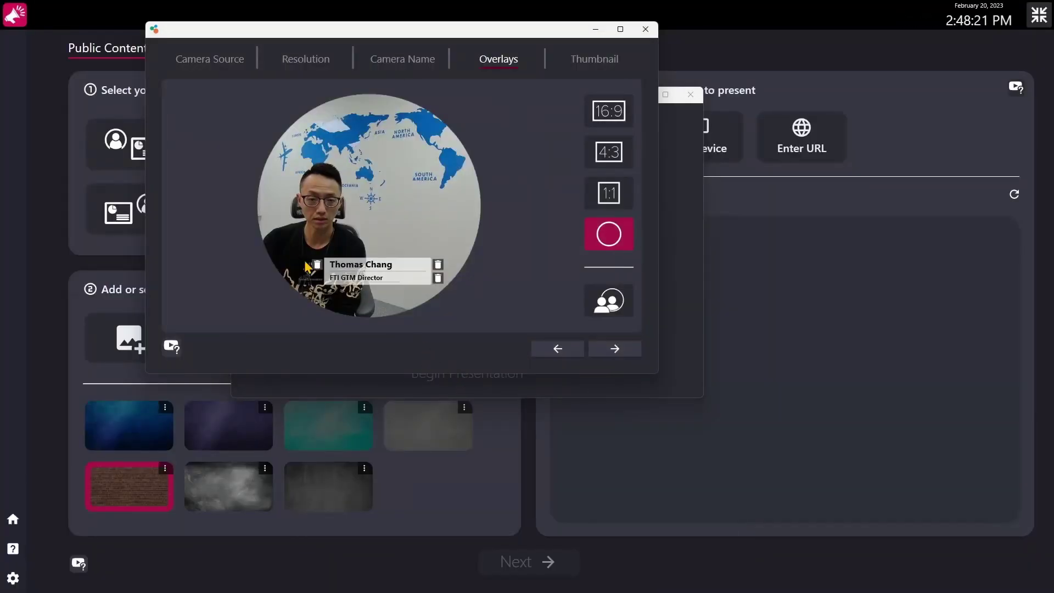
- Finish the camera setup with its existing thumbnail and begin the presentation
click(625, 349)
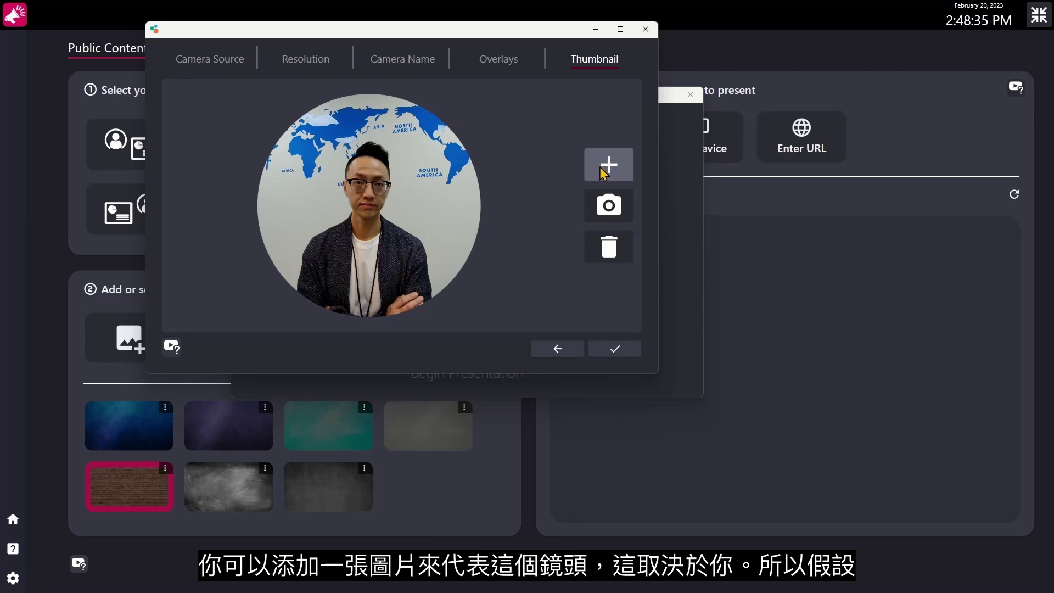
click(617, 350)
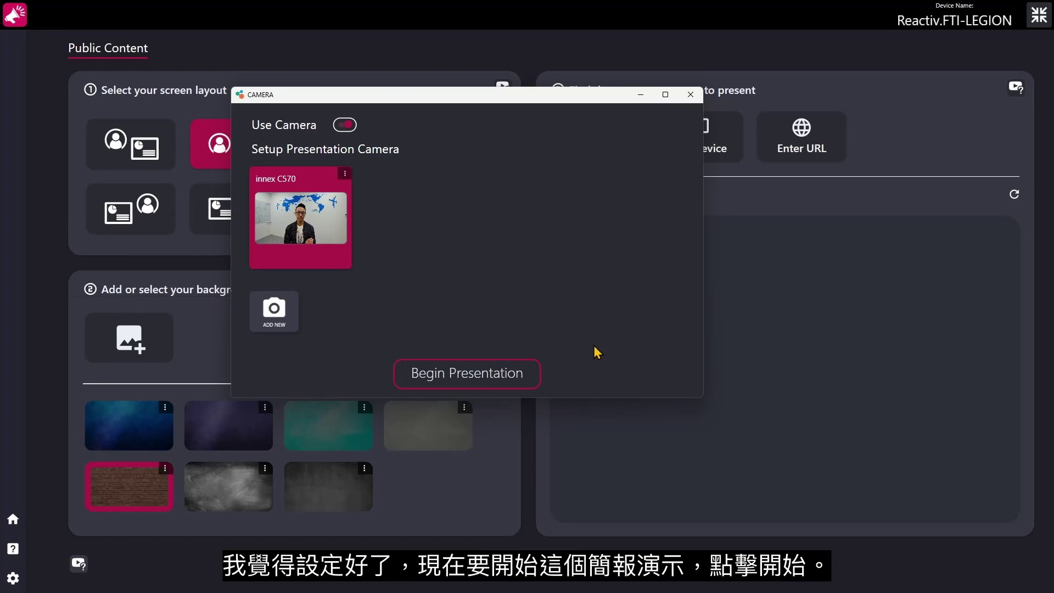
click(494, 375)
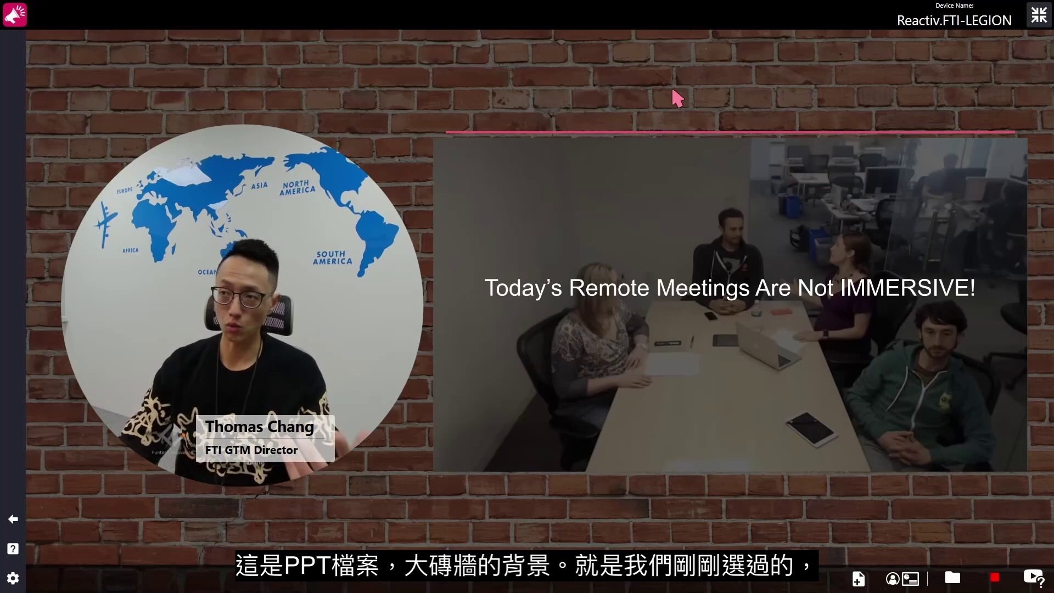
- Advance the Cube Hub slides one by one from the opening slide to the innex cube slide, number 4
mouse_move(713, 331)
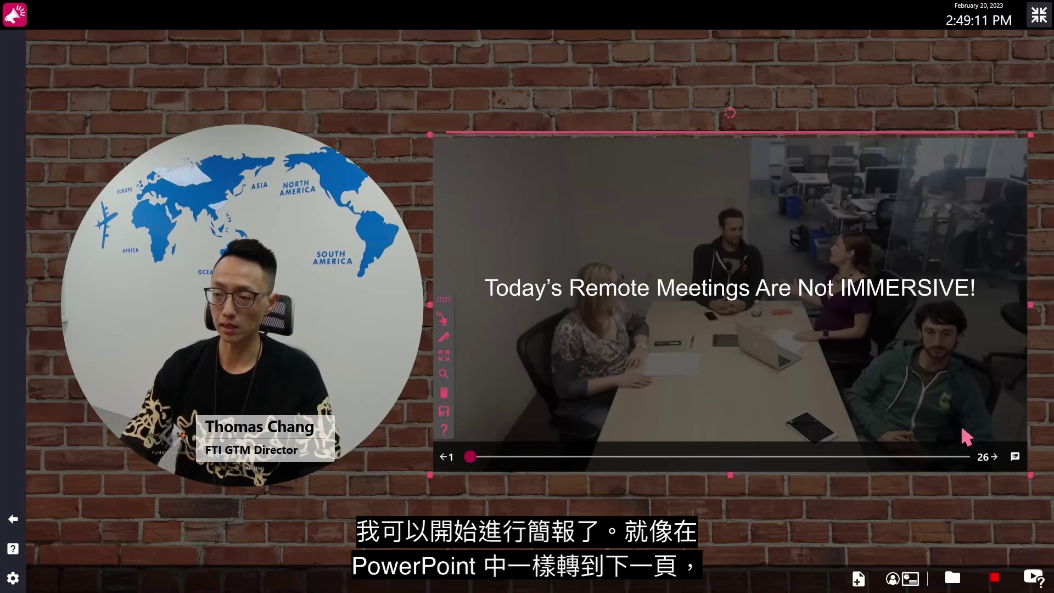
drag(931, 332, 522, 343)
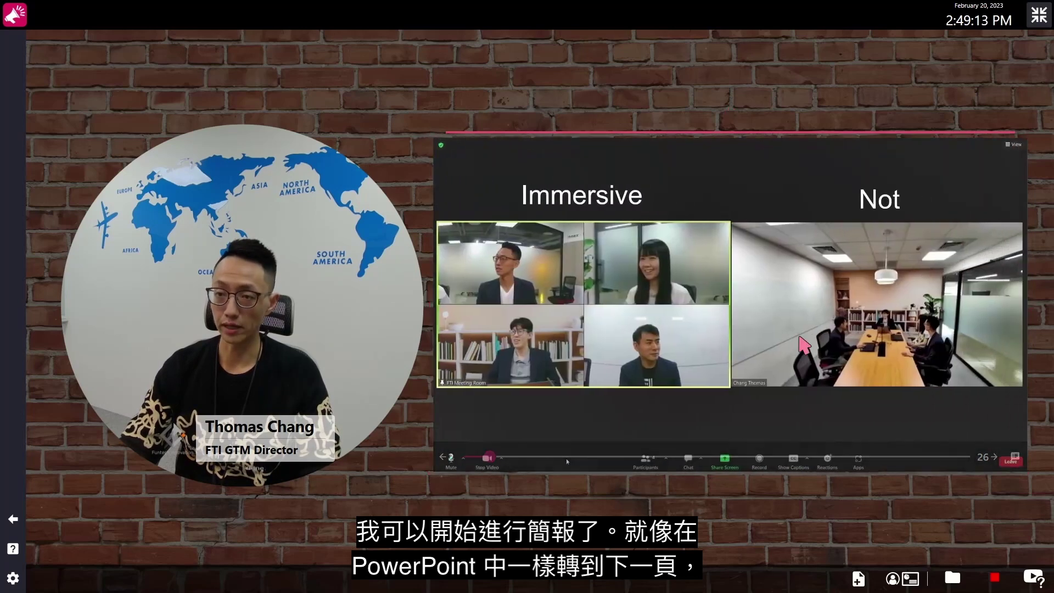
drag(900, 338, 519, 343)
drag(838, 327, 560, 308)
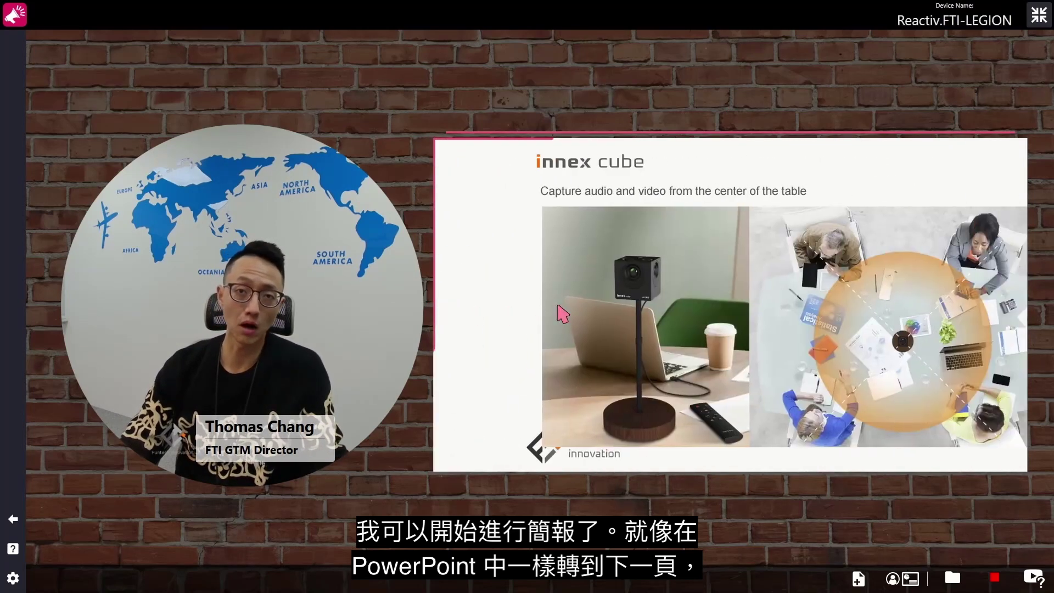
drag(787, 299, 932, 450)
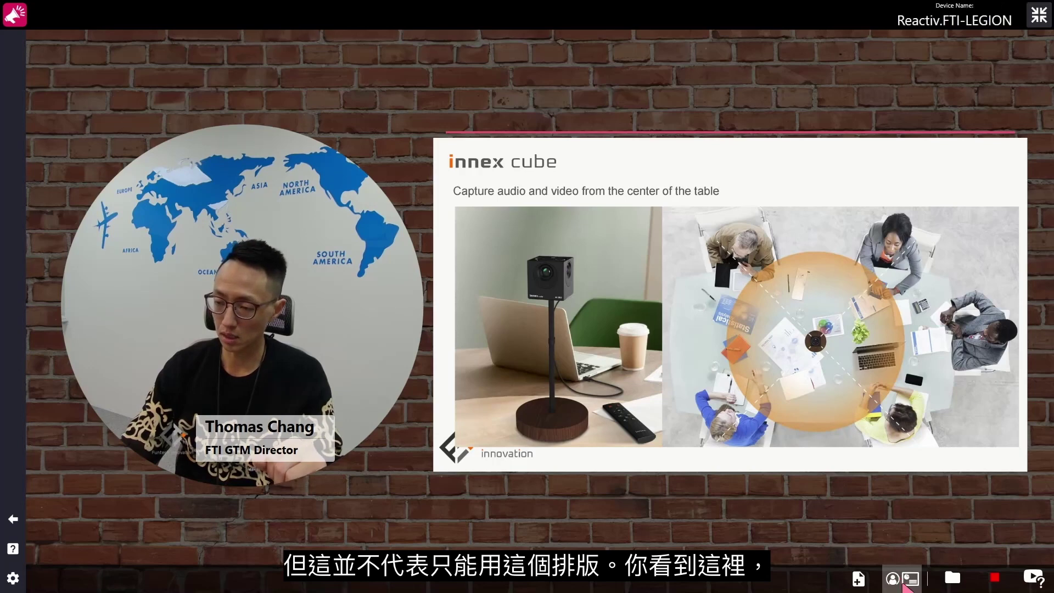
- Try the presenter-only layout with the camera filling the screen and the content-only layout without the camera
click(902, 583)
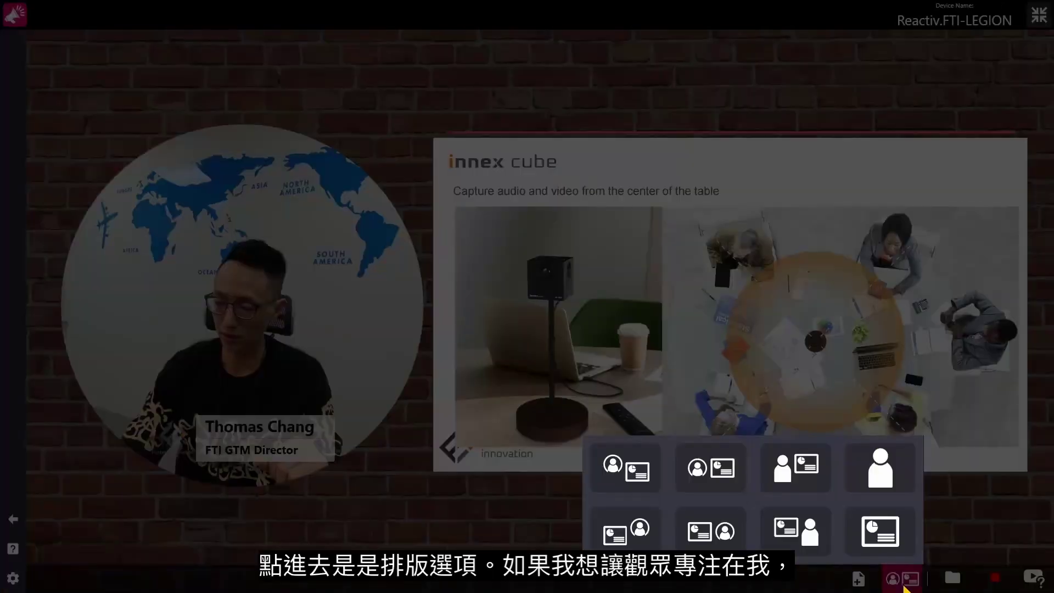
click(878, 472)
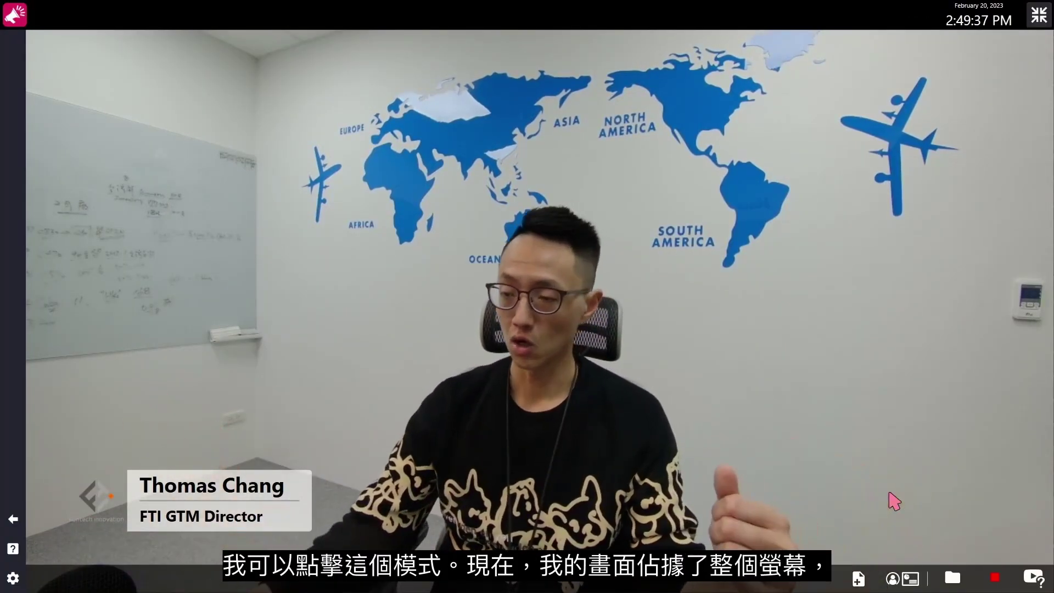
click(901, 577)
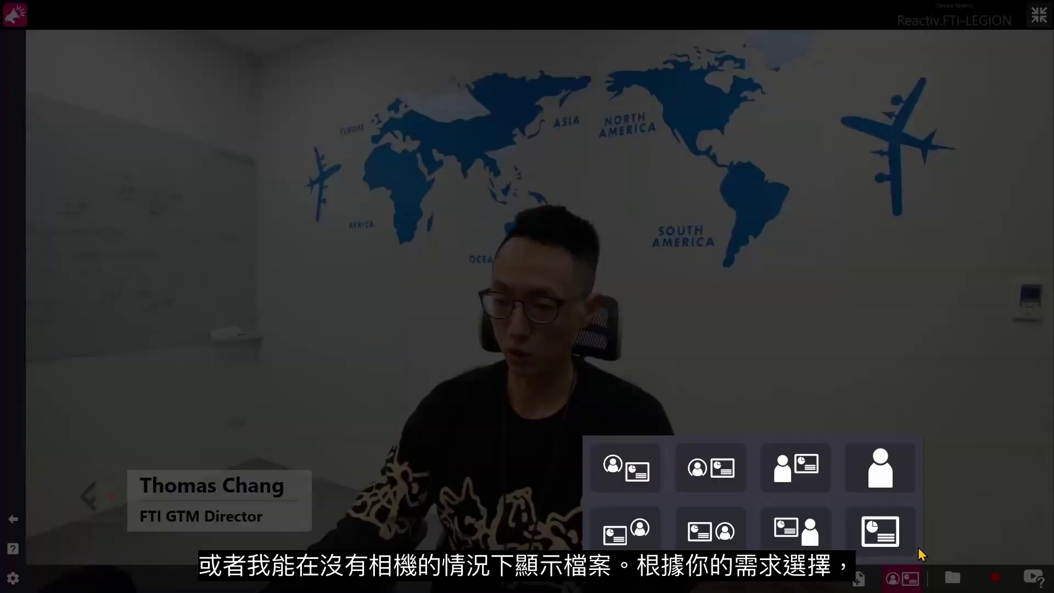
click(881, 529)
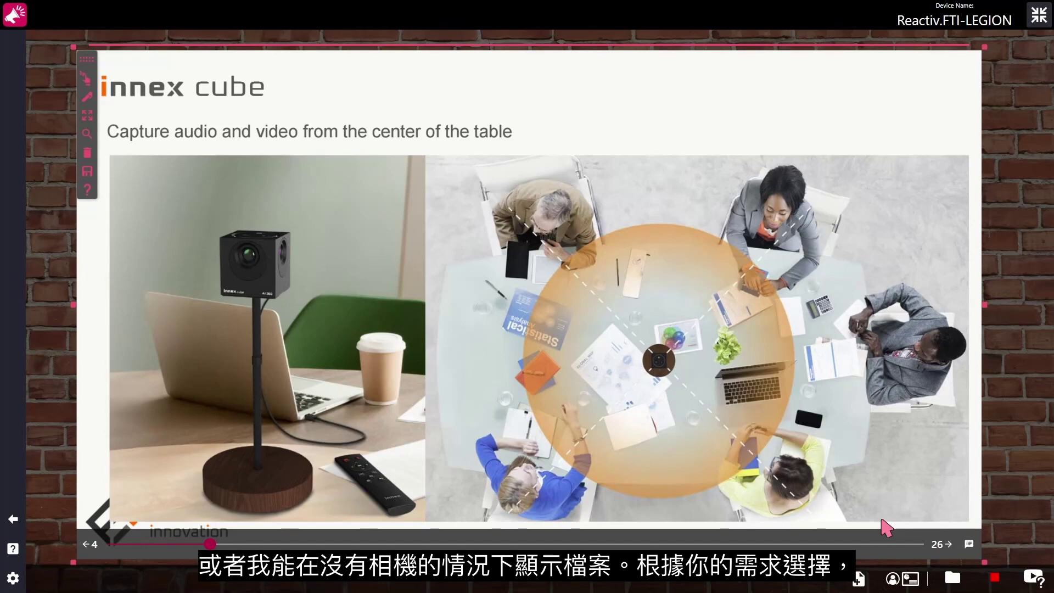
- Try the large-slide layouts with a small camera on either side, and settle on slides left of an equally weighted circular camera
click(900, 585)
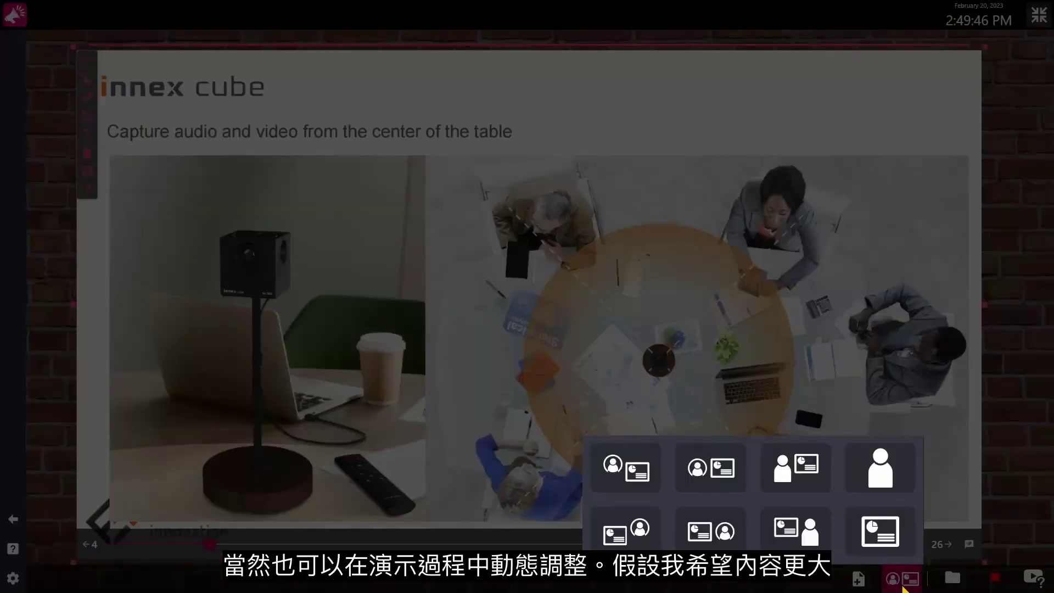
click(626, 480)
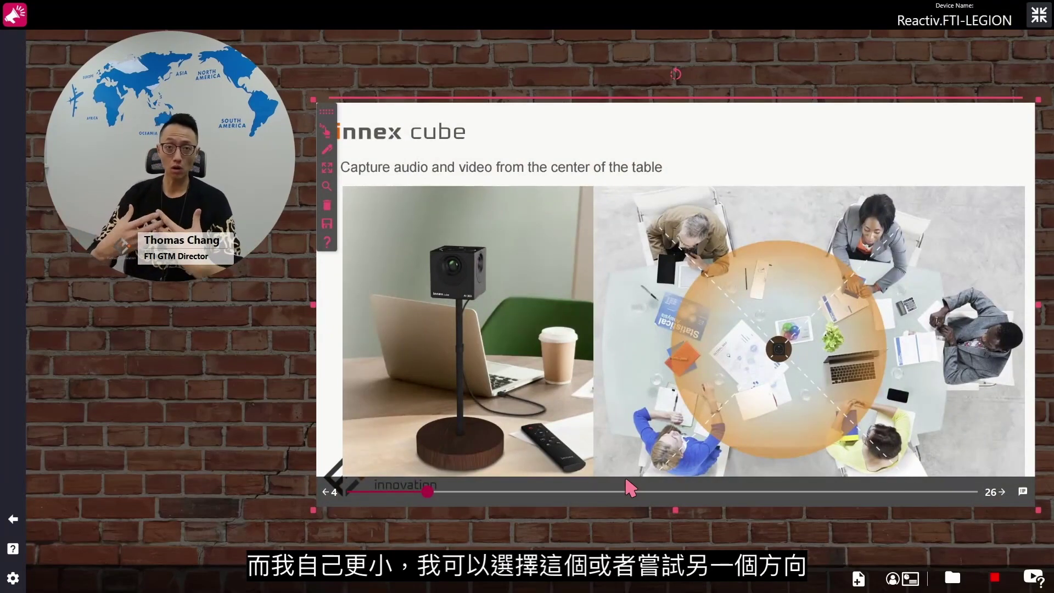
click(900, 582)
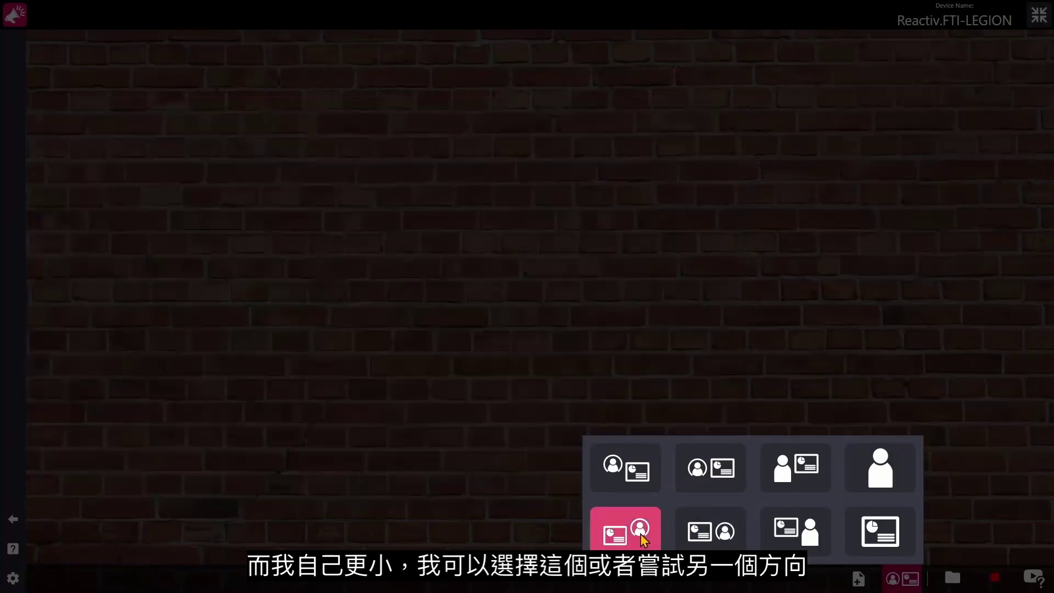
click(639, 533)
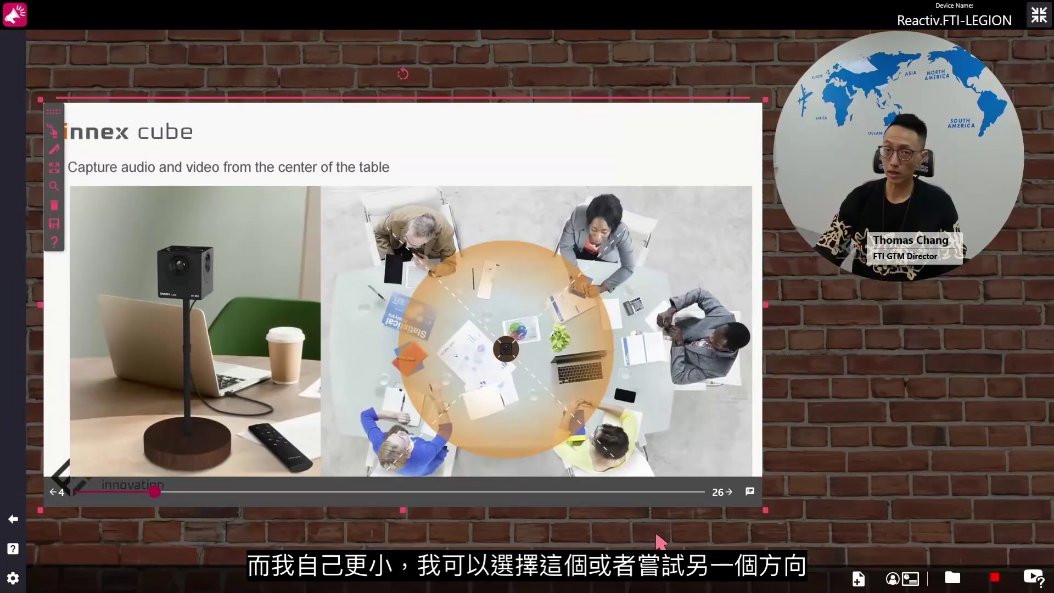
click(901, 578)
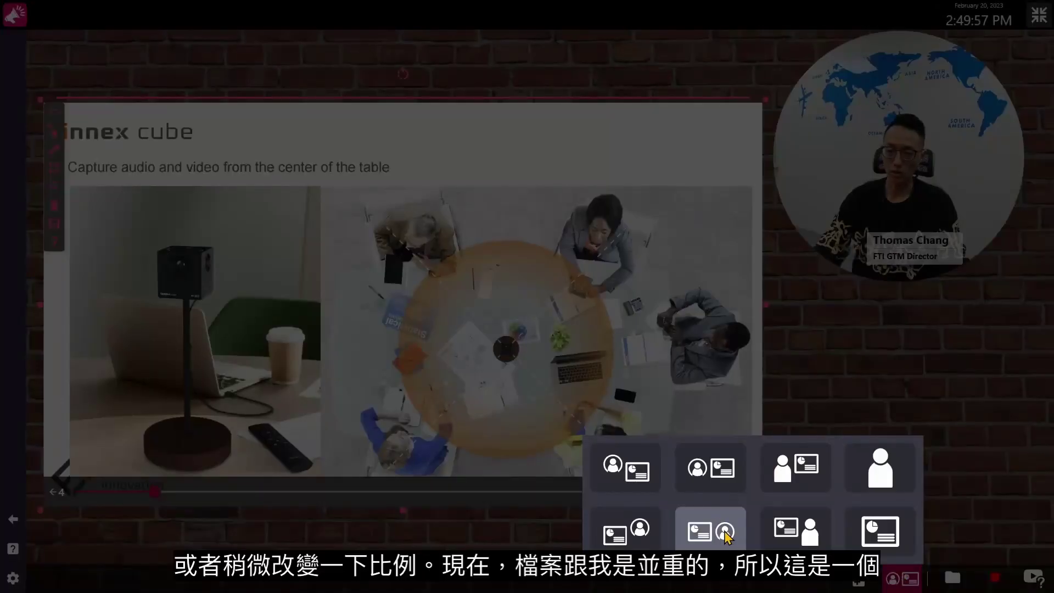
click(723, 532)
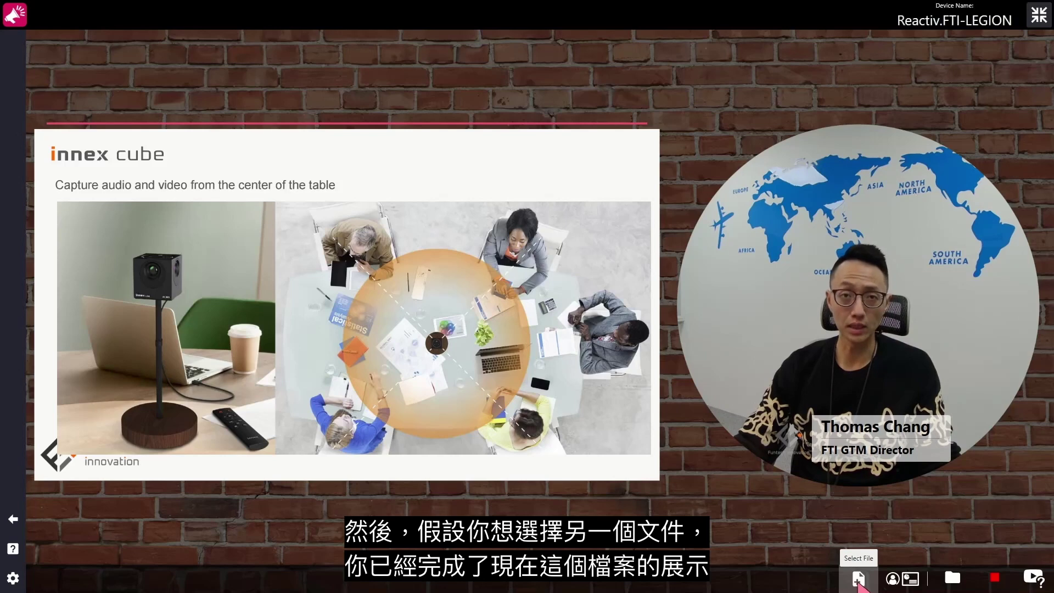
- Replace the presented content with the Reactiv PowerPoint file from the Sales kit folder and advance to its second slide
click(430, 351)
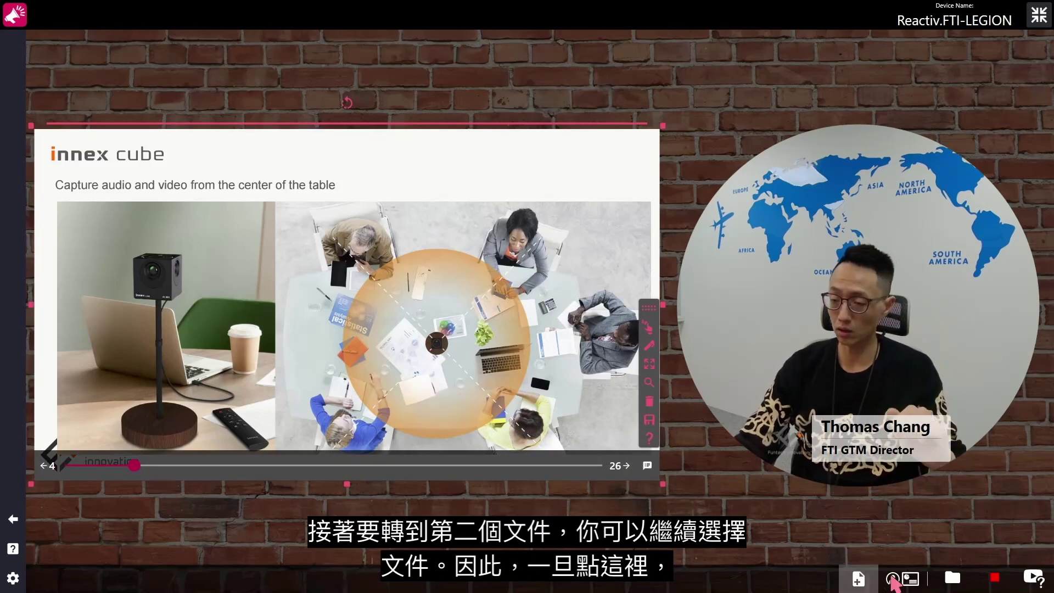
click(863, 583)
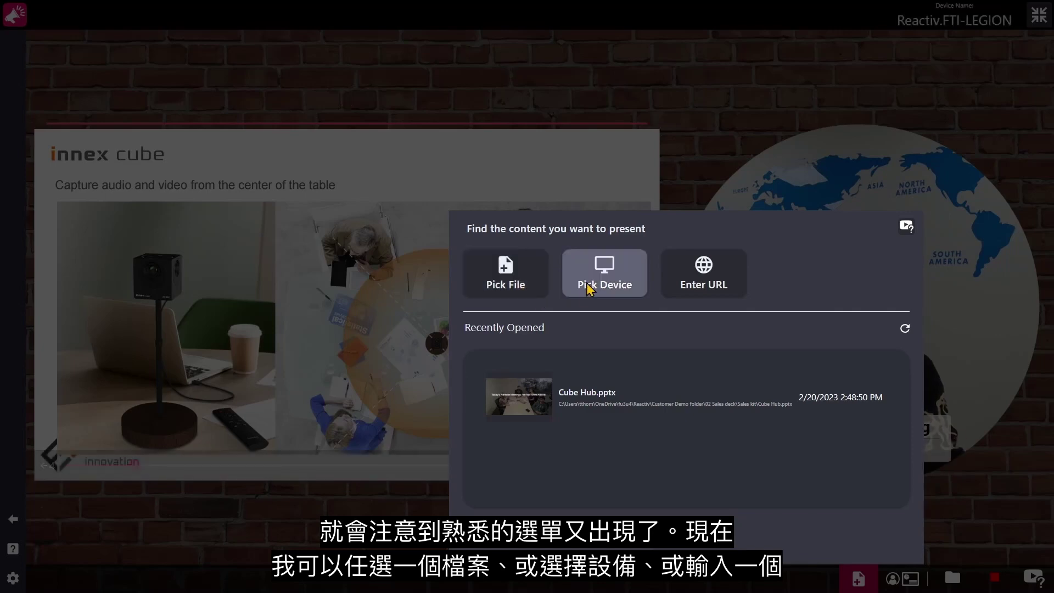
click(503, 292)
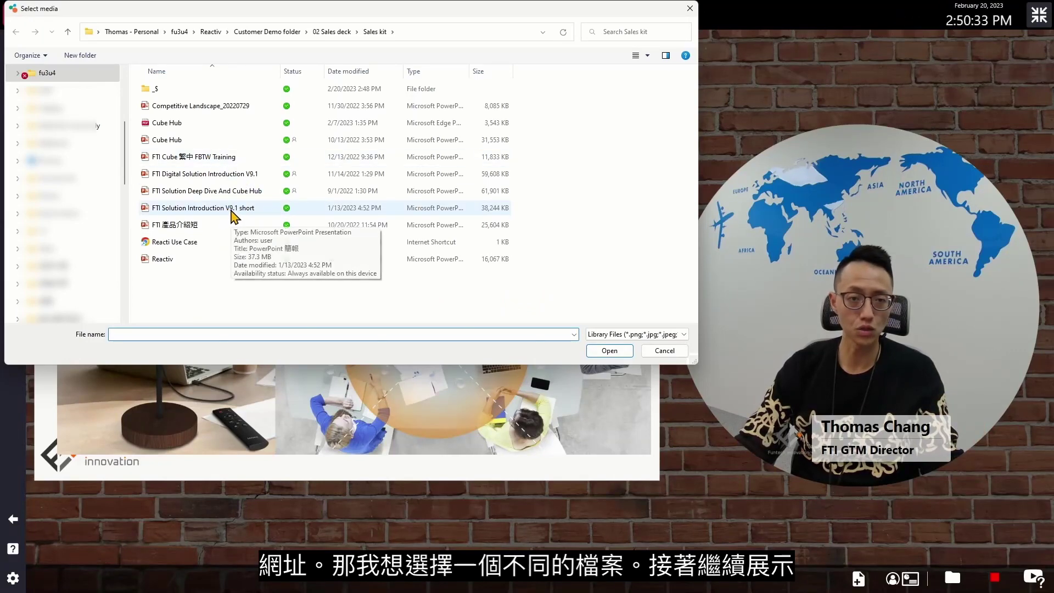
click(201, 259)
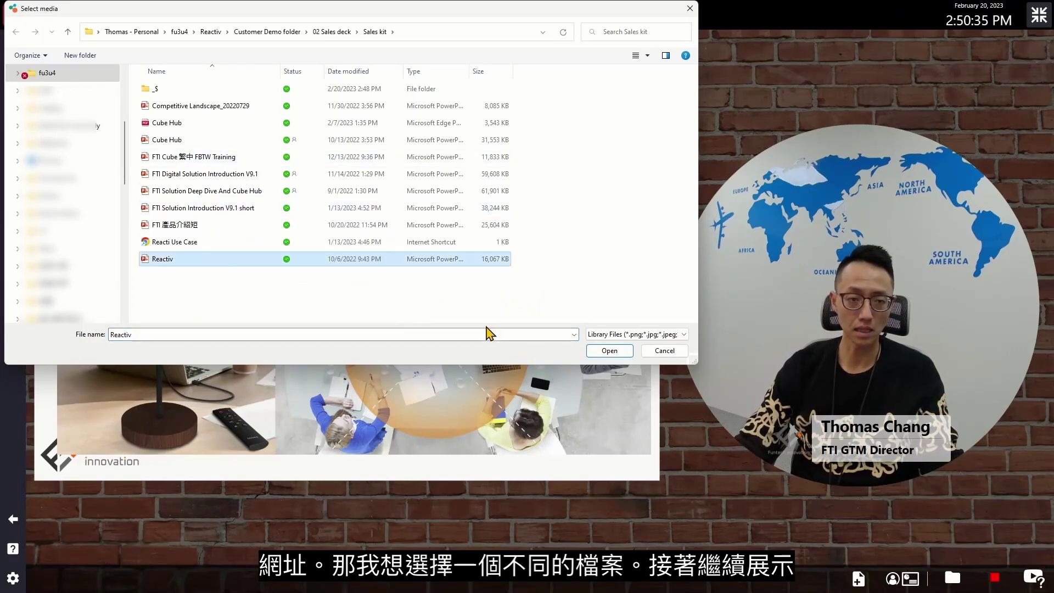
click(595, 352)
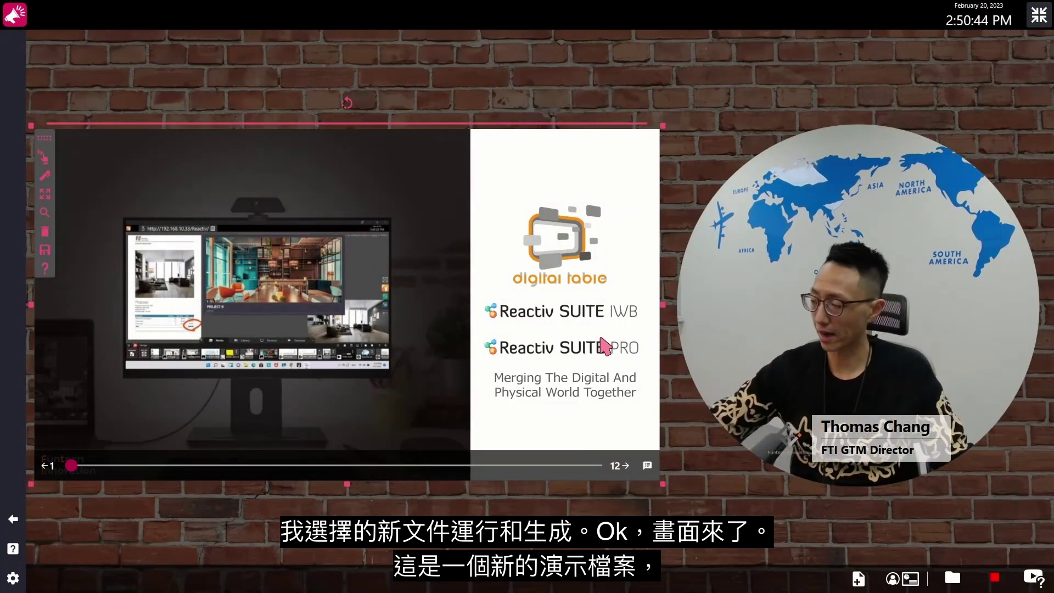
key(Right)
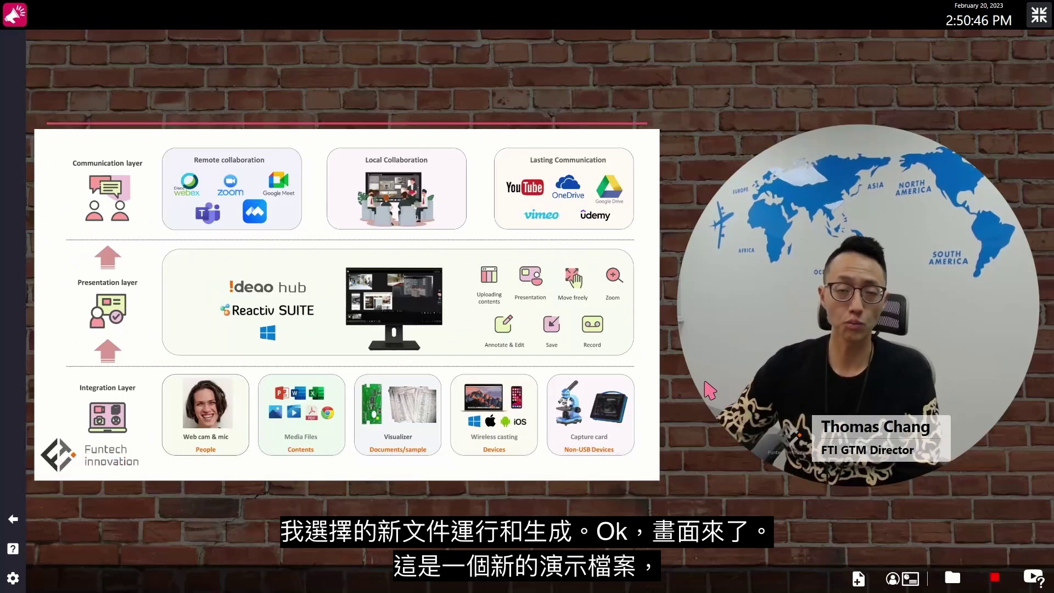